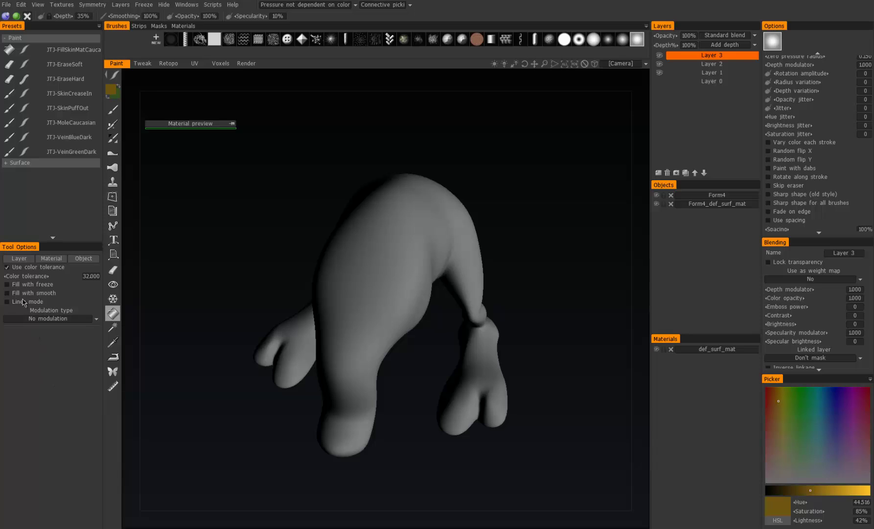
Step: Set the fill's modulation type to Noise and place the material preview over the model's upper back
left_click(76, 320)
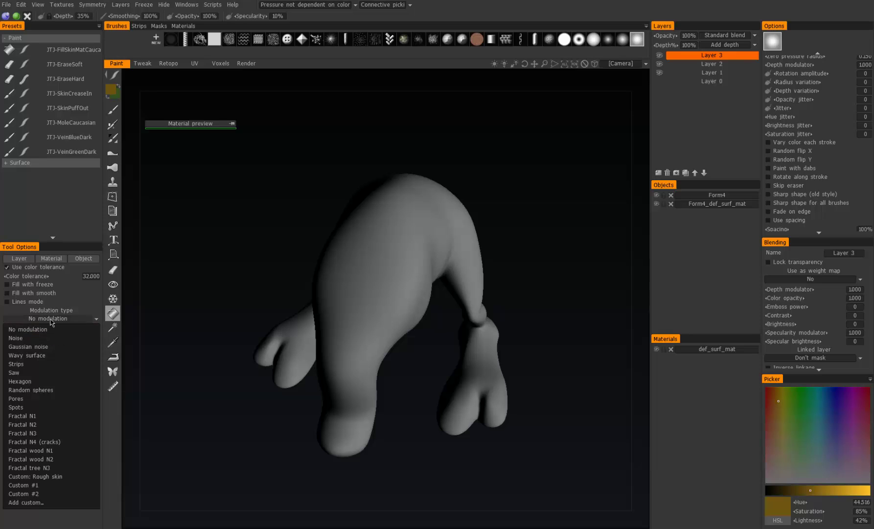
left_click(26, 338)
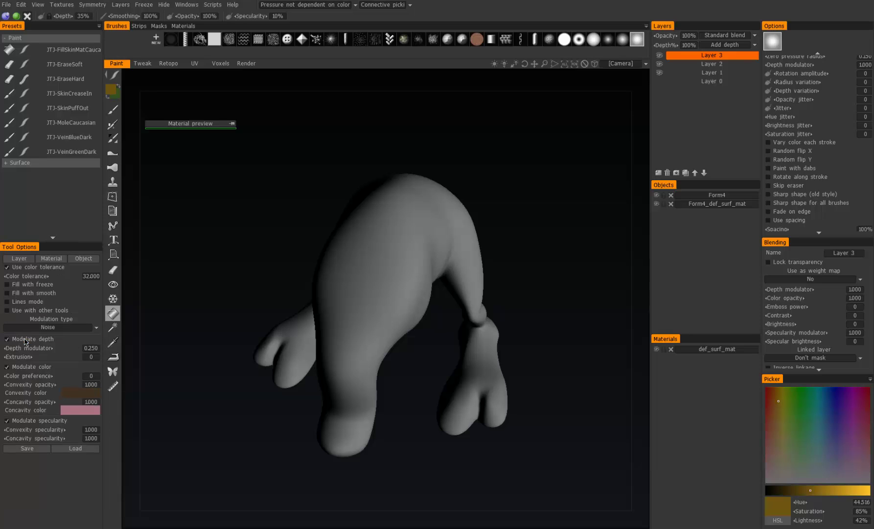
left_click_drag(232, 126, 433, 252)
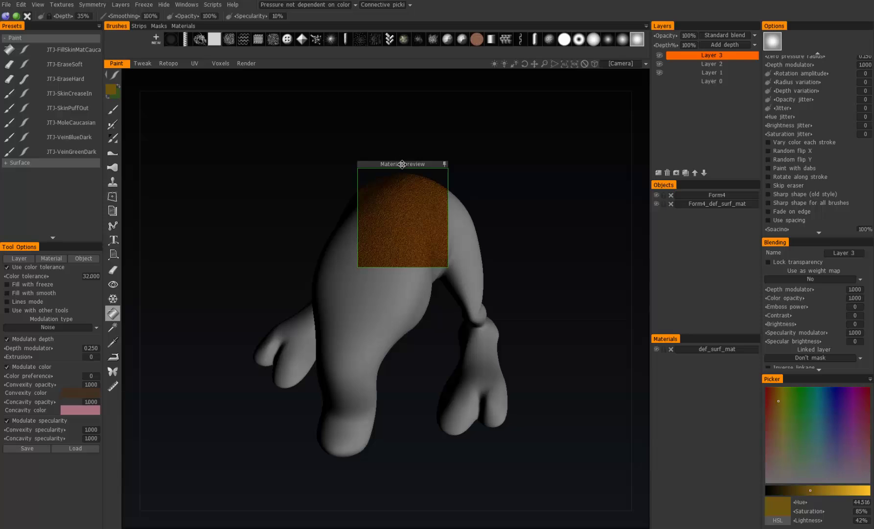
left_click_drag(402, 164, 414, 168)
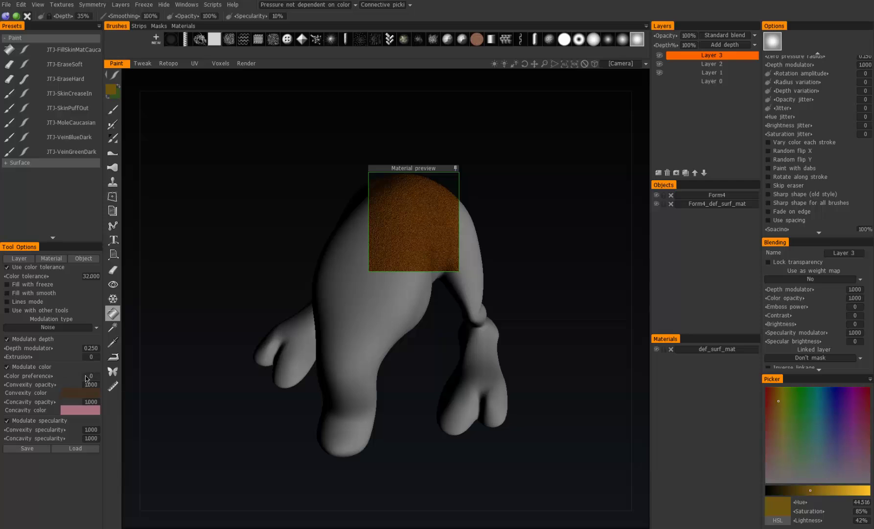
Step: Try the noise without color modulation, restore it, and test a negative color preference before resetting it to 0
left_click(26, 367)
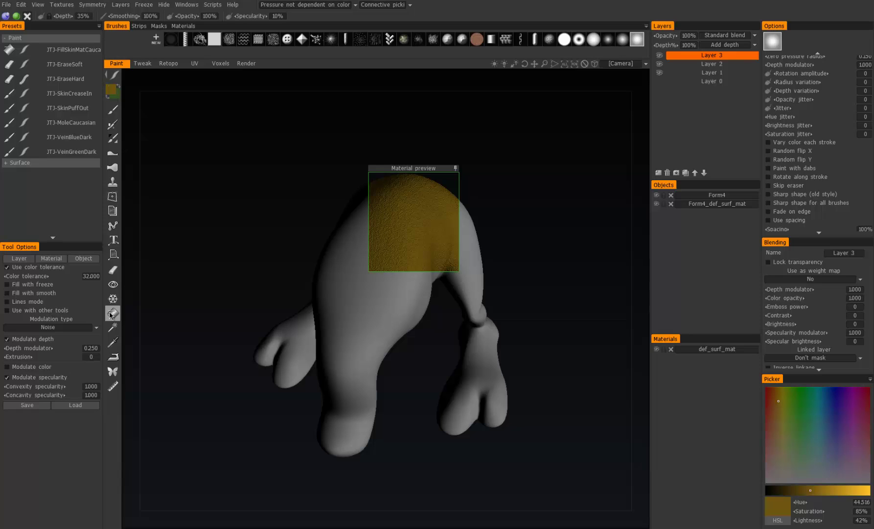
left_click(33, 367)
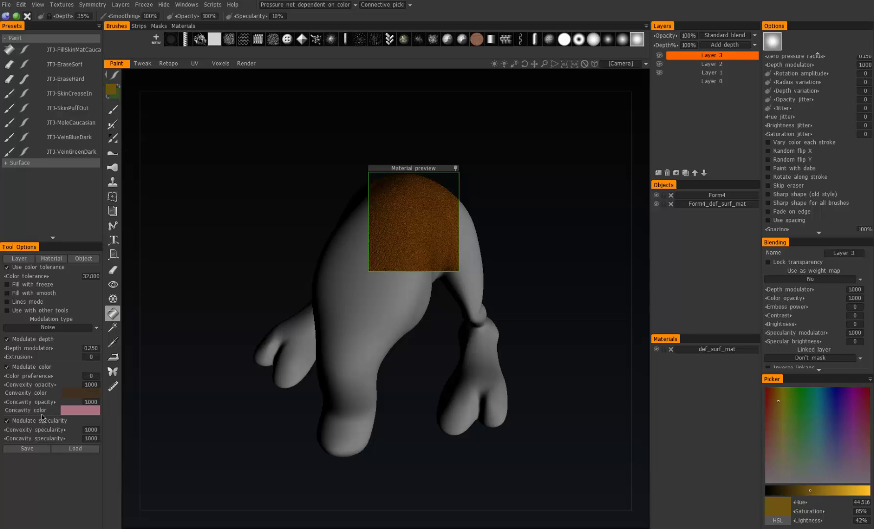
mouse_move(42, 376)
left_mouse_down()
mouse_move(76, 378)
mouse_move(25, 377)
left_mouse_up()
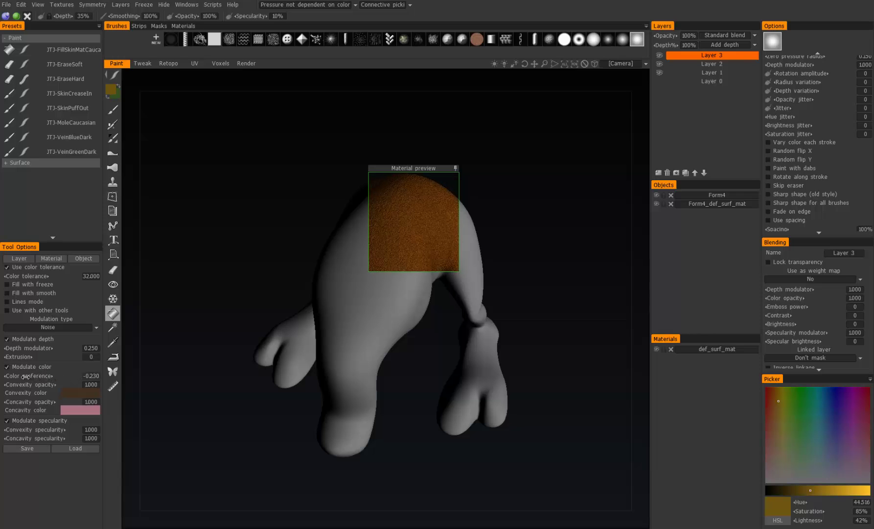
left_click(92, 376)
type("0")
key("Return")
Step: Adjust the color modulation to preference -0.340, convexity opacity 0.800 and concavity opacity 0.735
left_click_drag(45, 376, 13, 377)
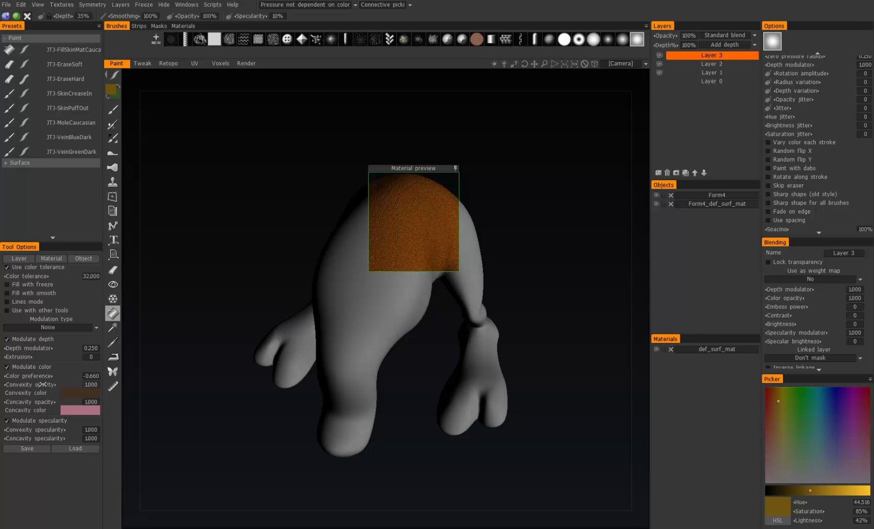
left_click_drag(31, 377, 61, 376)
Step: Change the noise's convexity color to olive green
left_click(79, 393)
left_click(412, 249)
mouse_move(414, 248)
left_mouse_down()
mouse_move(408, 271)
mouse_move(359, 273)
mouse_move(338, 259)
left_mouse_up()
left_click(376, 355)
left_click(342, 402)
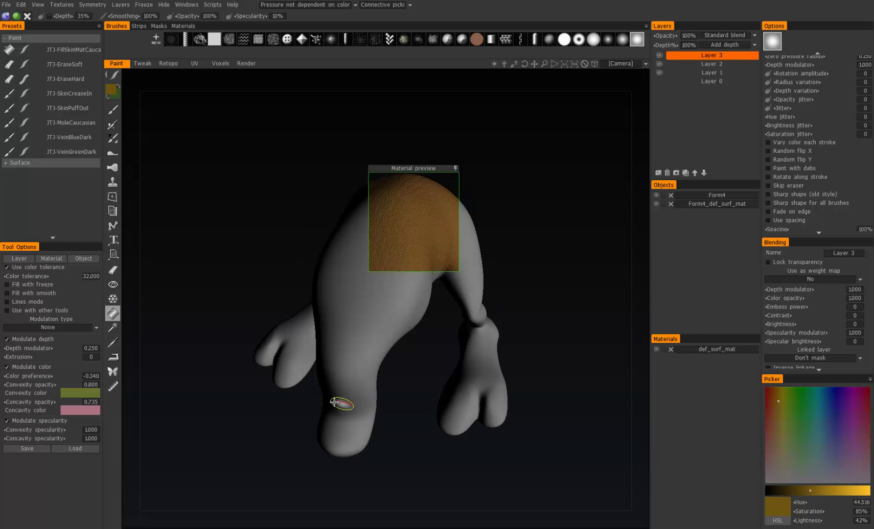
Step: Change the noise's concavity color to green with hue 120, saturation 88% and lightness 45%
left_click(79, 411)
left_click_drag(313, 247, 361, 224)
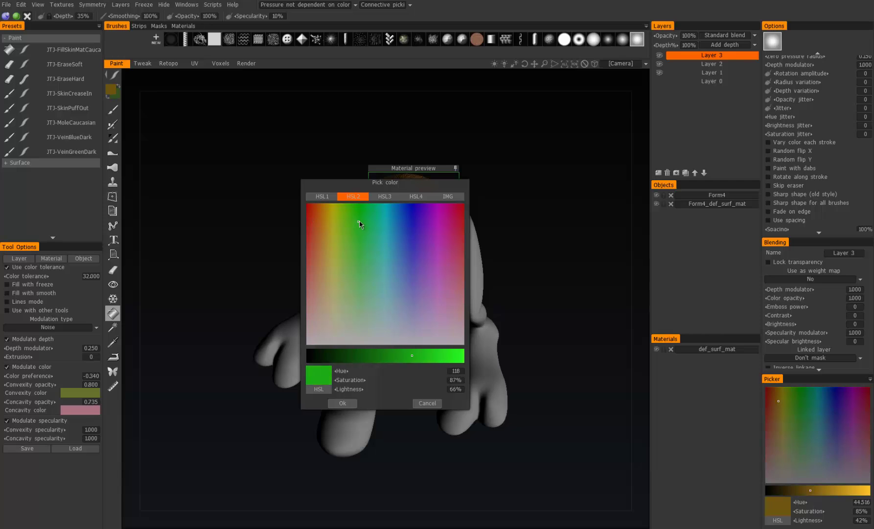
left_click(354, 358)
left_click(379, 358)
left_click(343, 403)
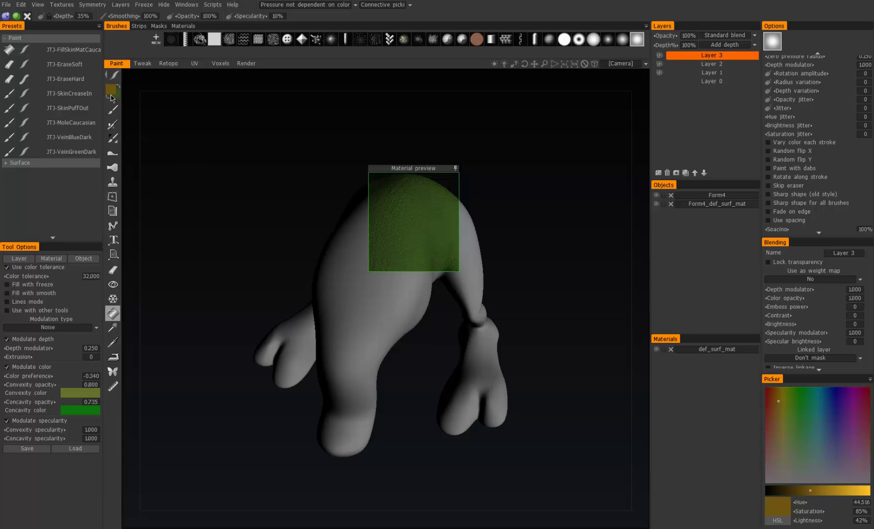
Step: Change the noise's convexity color to dark crimson
left_click(79, 394)
left_click(452, 218)
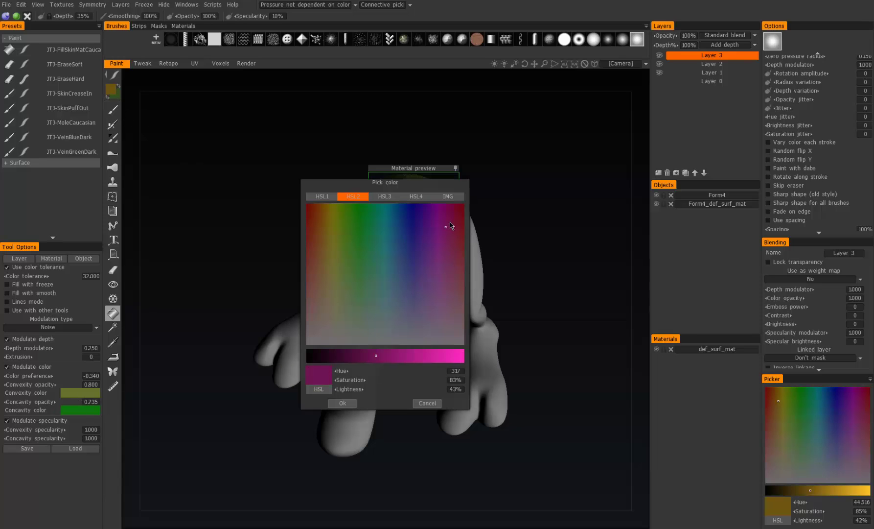
left_click(343, 402)
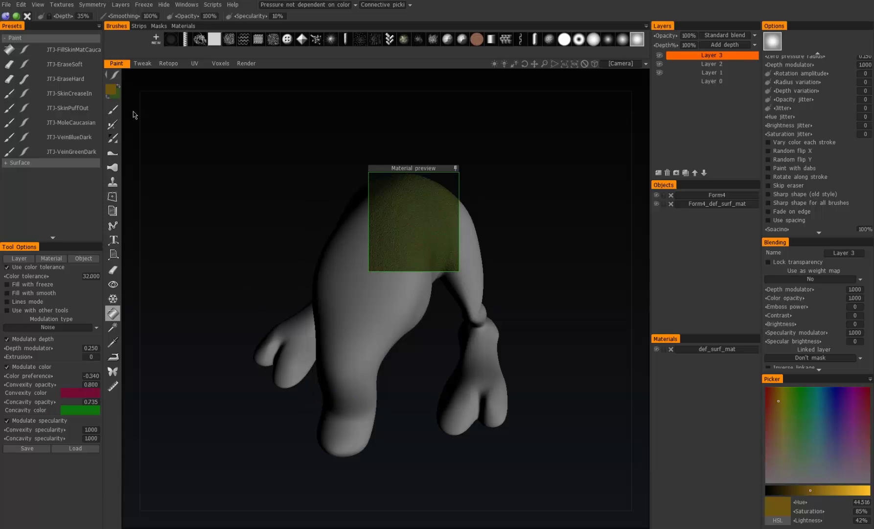
Step: Change the noise's concavity color to dark blue with hue 234, saturation 80% and lightness 45%
left_click(83, 410)
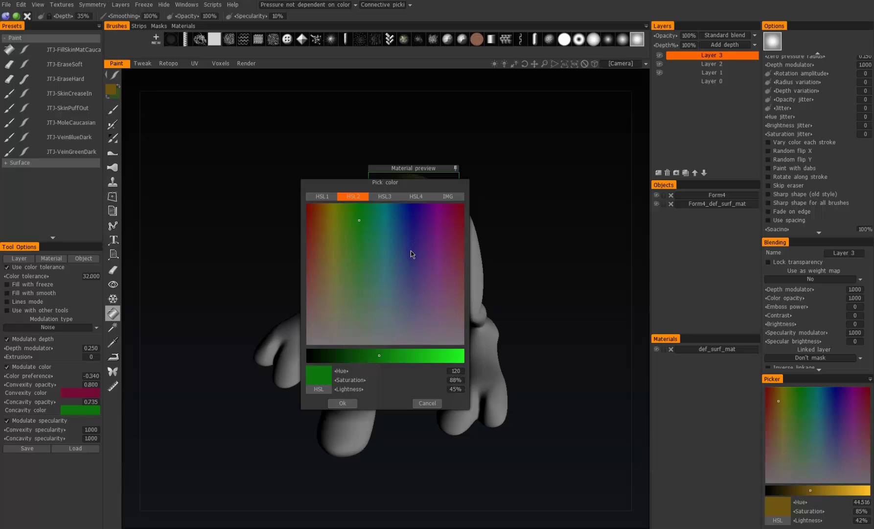
left_click(410, 232)
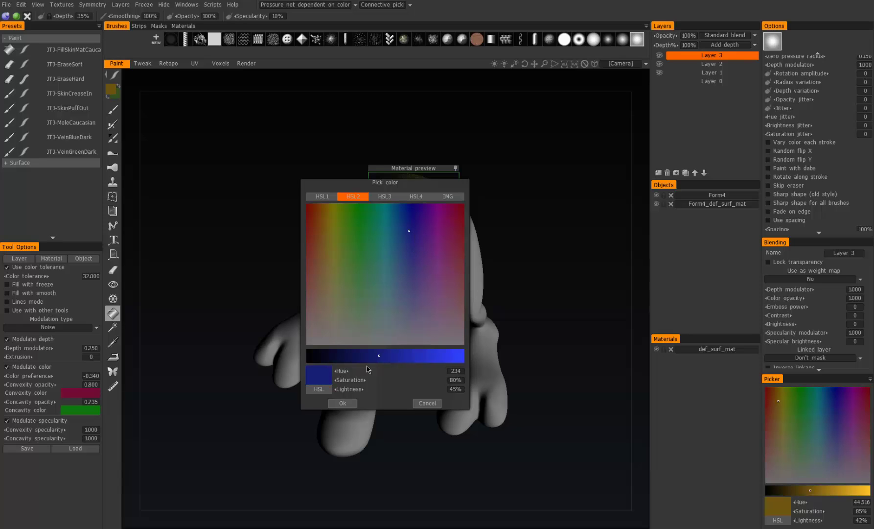
left_click(343, 403)
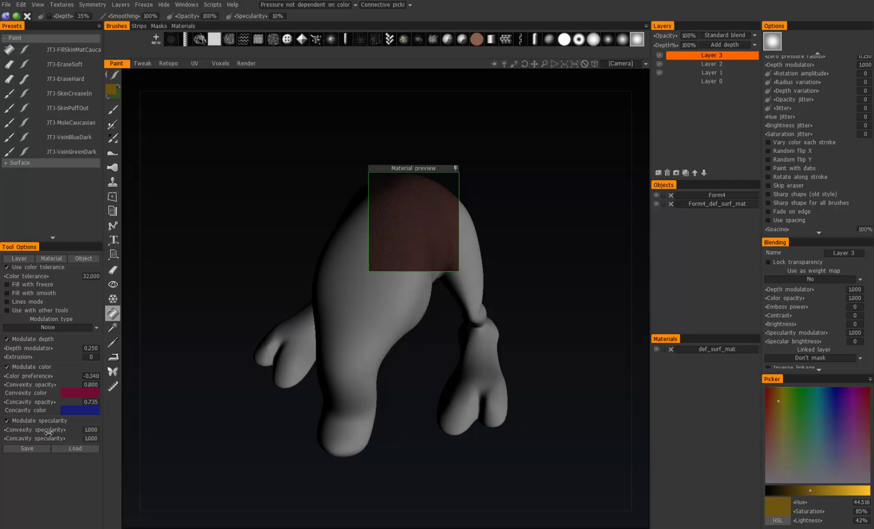
Step: Set the brush depth to 20% and the noise's depth modulator to 0.570
left_click(27, 16)
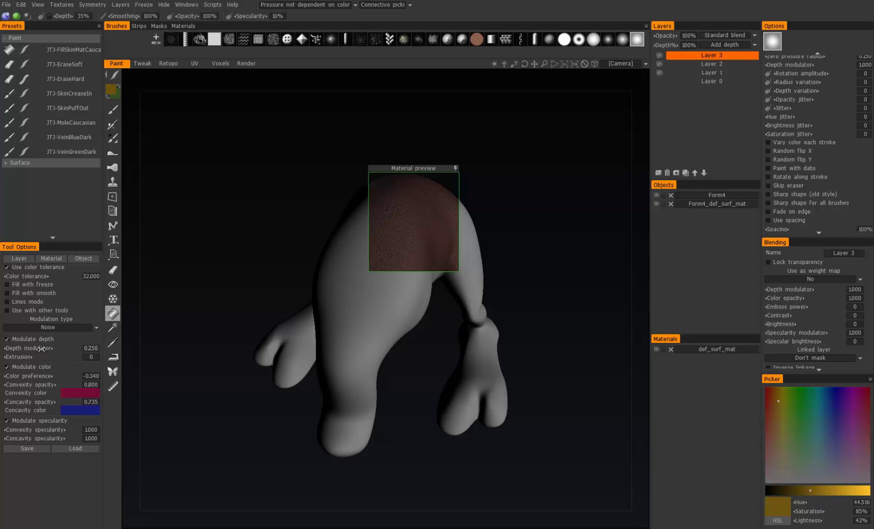
left_click_drag(51, 349, 46, 349)
left_click(85, 16)
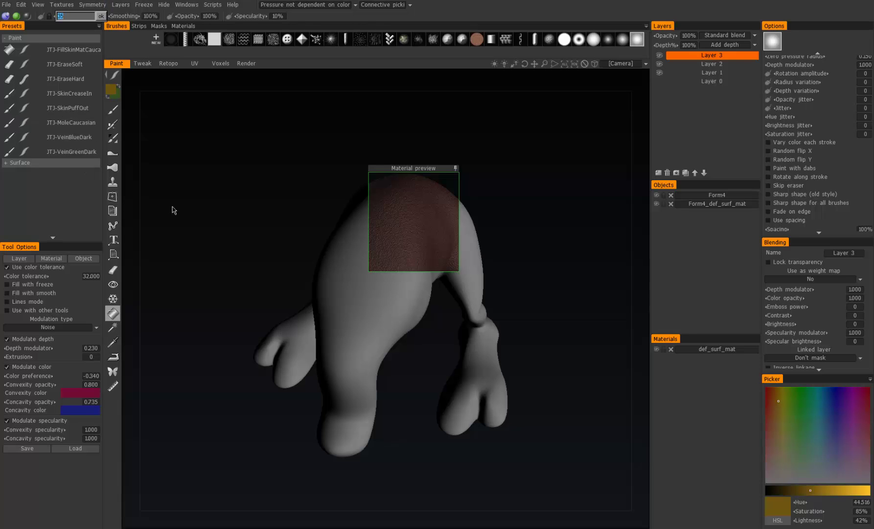
type("20")
key("Return")
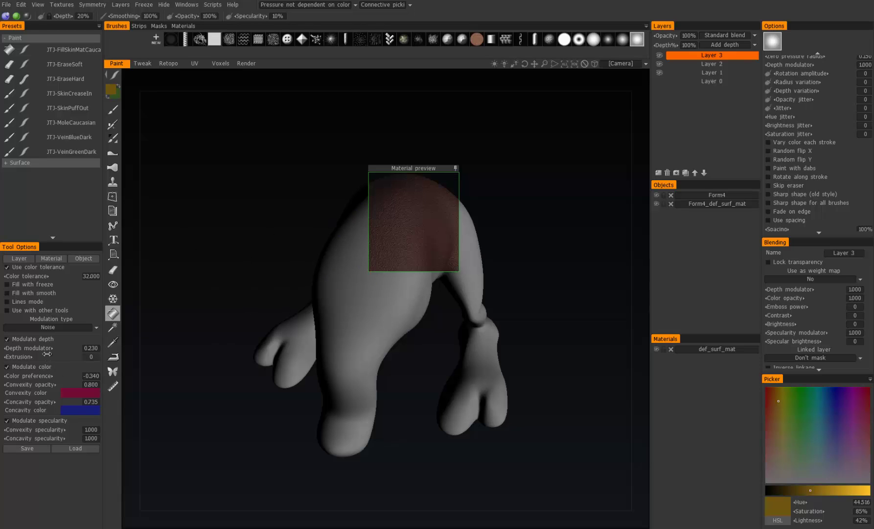
mouse_move(43, 348)
left_mouse_down()
mouse_move(73, 348)
mouse_move(32, 349)
mouse_move(48, 346)
left_mouse_up()
left_click(82, 16)
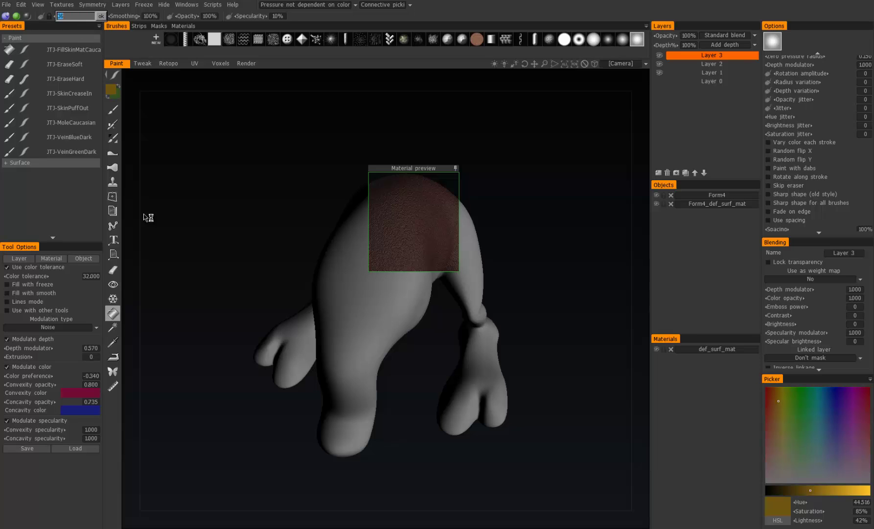
key("Escape")
Step: Switch the modulation type to Spots and fill the whole model with it on Layer 3
left_click(51, 327)
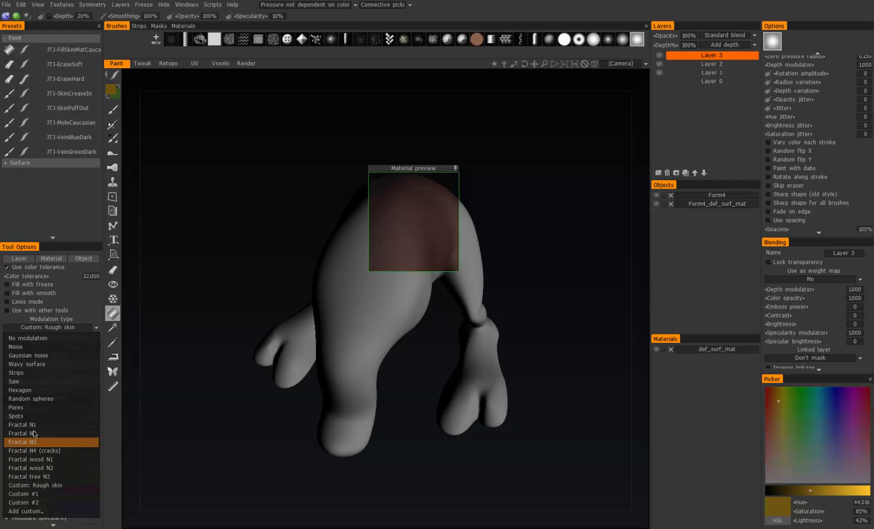
left_click(27, 415)
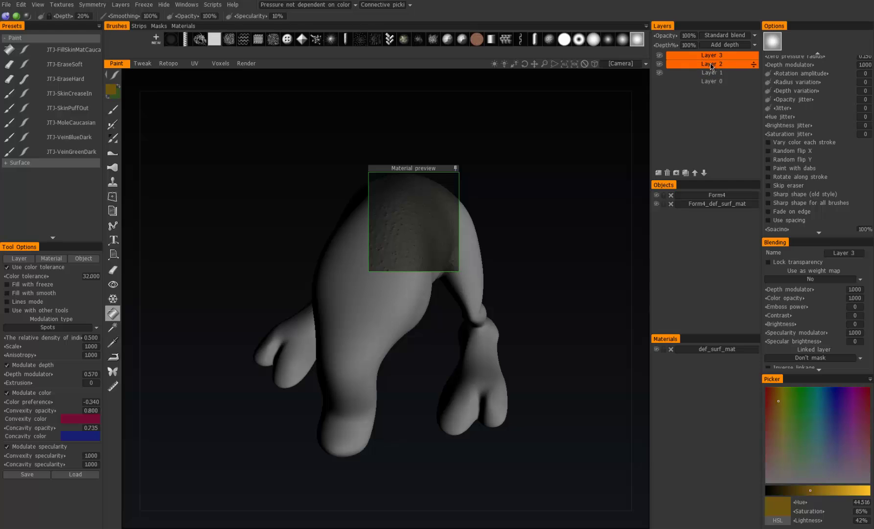
left_click(389, 294)
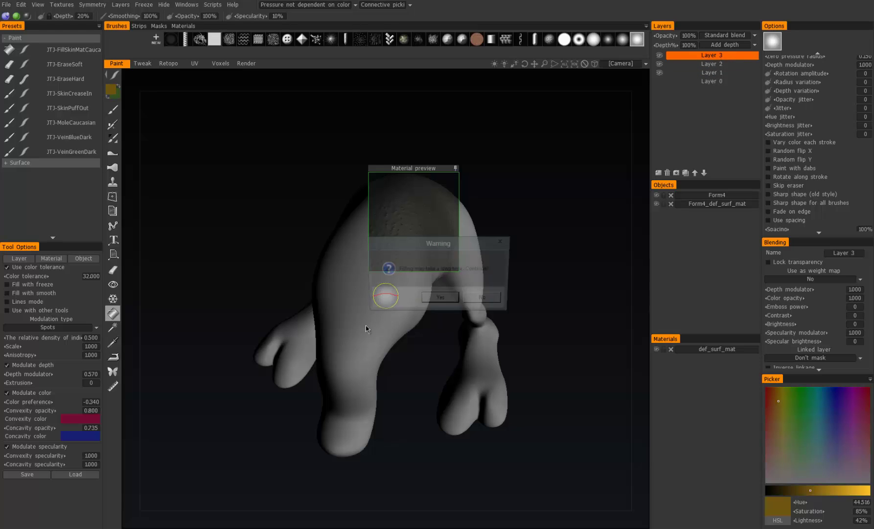
left_click(441, 299)
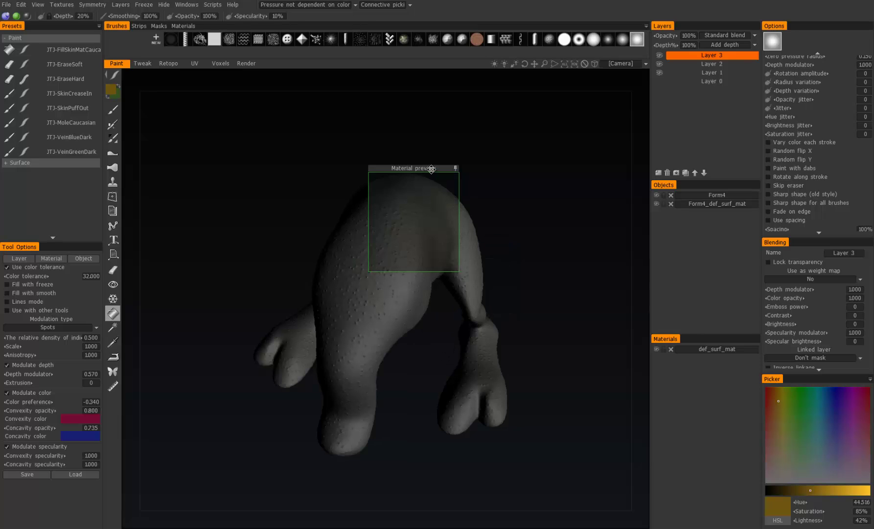
left_click_drag(431, 169, 537, 127)
left_click_drag(391, 162, 321, 240)
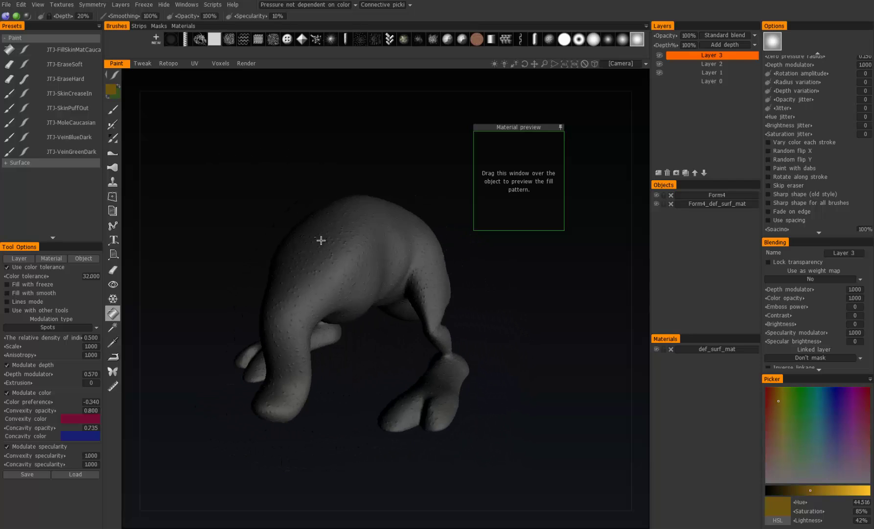
right_click_drag(321, 240, 368, 241, "alt")
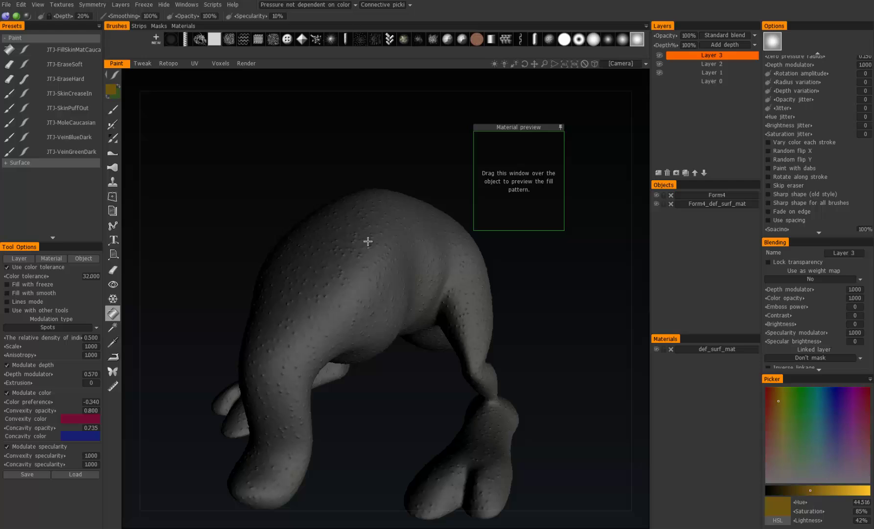
Step: Hide Layer 3 and turn on Lines mode for the fill on Layer 2
left_click(710, 68)
left_click_drag(515, 127, 403, 220)
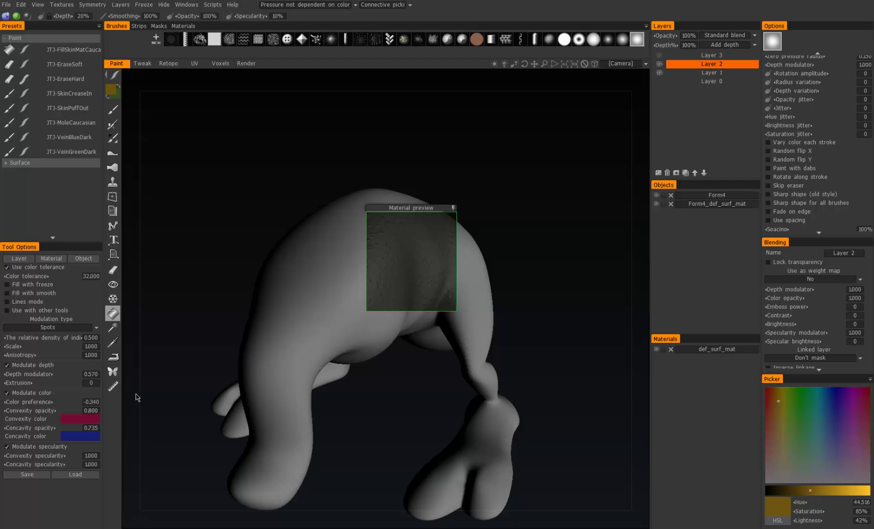
left_click(21, 302)
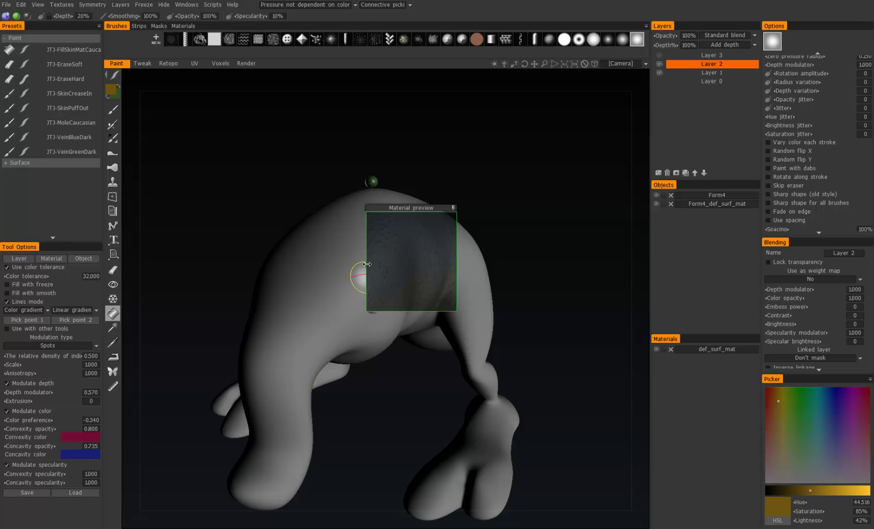
left_click(399, 214)
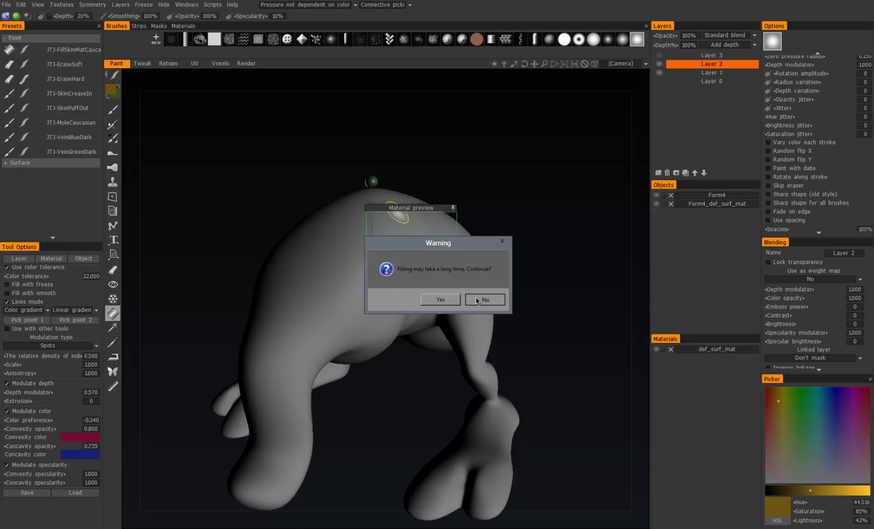
left_click(441, 299)
Step: Move gradient point 2 to the tip of the model's trunk-like limb in a side view
mouse_move(435, 210)
left_mouse_down()
mouse_move(434, 197)
mouse_move(535, 142)
left_mouse_up()
left_click_drag(431, 152, 466, 289)
left_click_drag(402, 211, 275, 261)
middle_click_drag(275, 261, 231, 292)
left_click_drag(409, 305, 414, 365)
left_click_drag(254, 234, 371, 249)
mouse_move(307, 248)
middle_mouse_down()
mouse_move(376, 248)
mouse_move(383, 233)
middle_mouse_up()
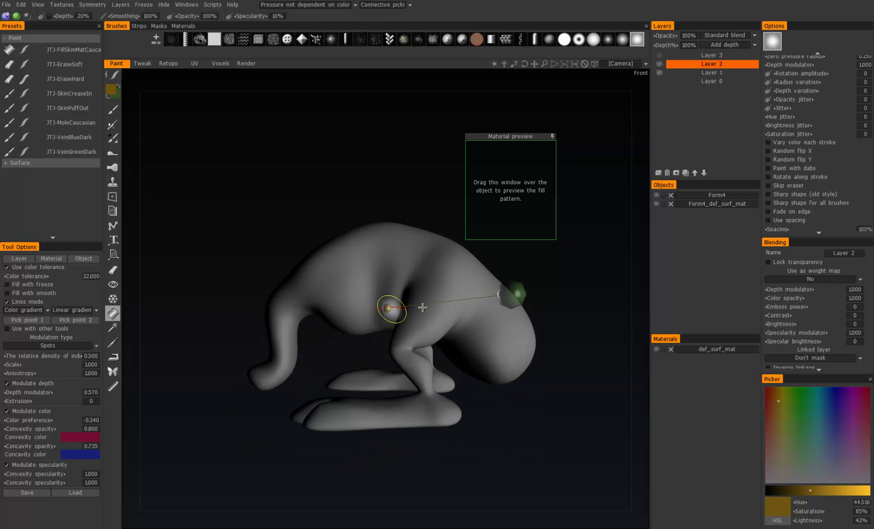
left_click_drag(386, 307, 262, 377)
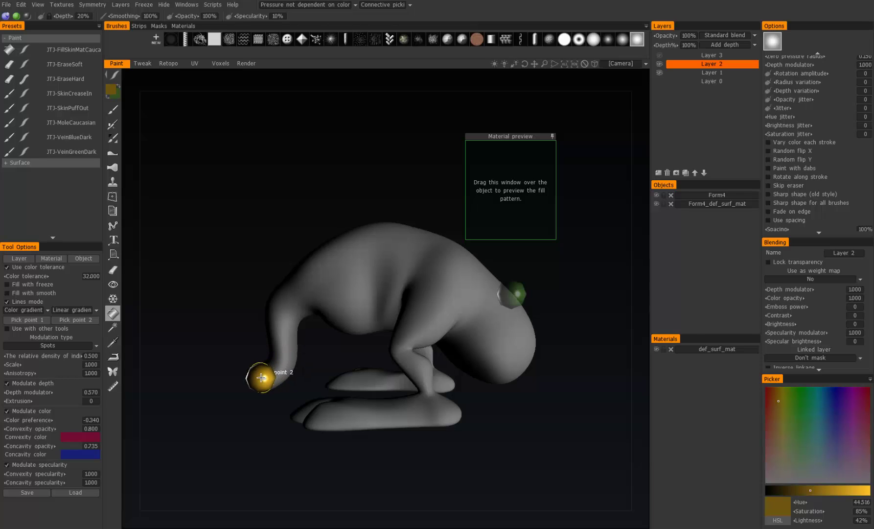
Step: Examine the spotted linear gradient in the material preview over the limb at gradient point 2
left_click_drag(228, 299, 404, 309)
left_click_drag(356, 358, 338, 363)
left_click_drag(301, 208, 372, 196)
left_click_drag(492, 138, 369, 241)
left_click_drag(325, 203, 292, 269)
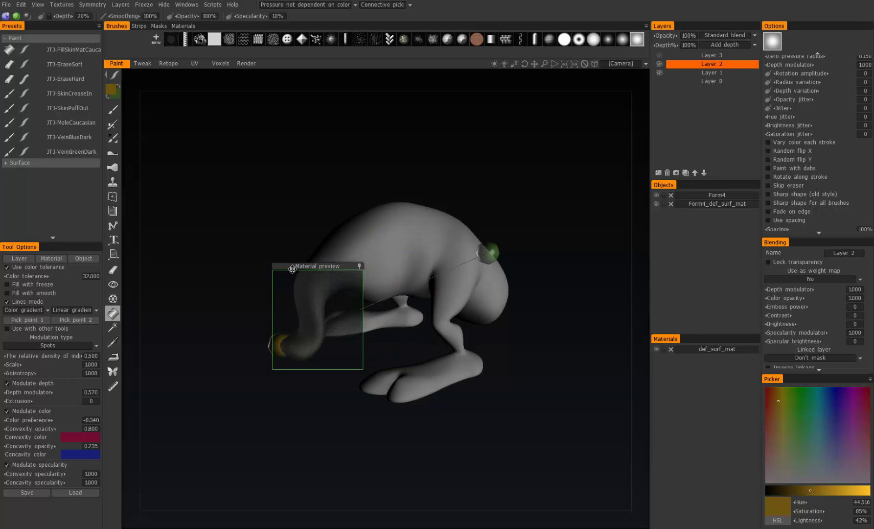
Step: Set the fill to No modulation and place the material preview over the model's end at gradient point 1
left_click(51, 349)
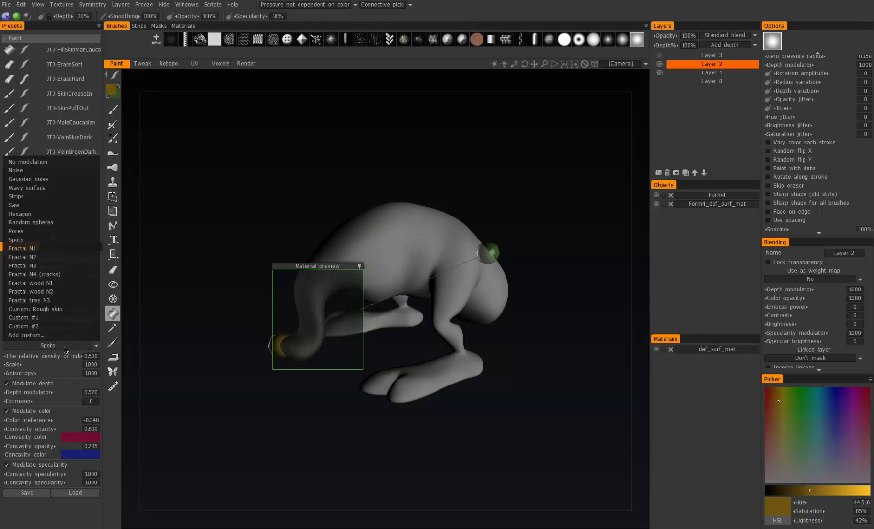
left_click(43, 163)
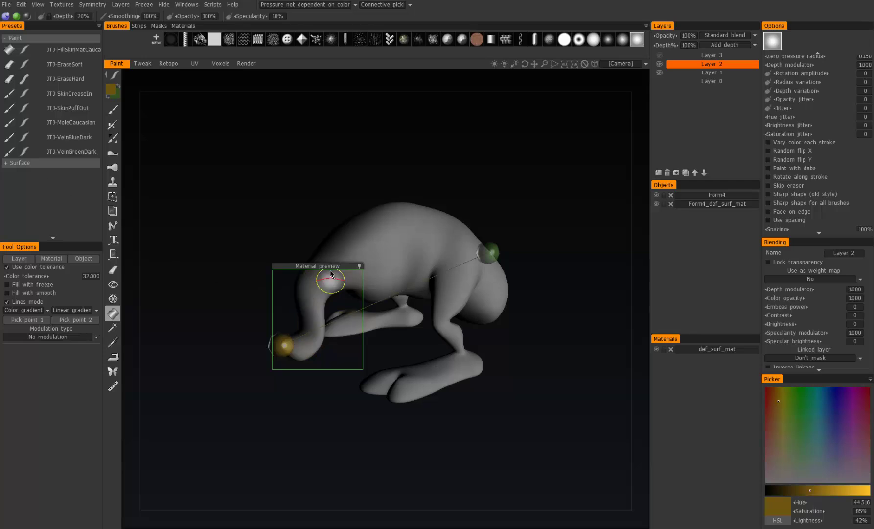
left_click_drag(319, 265, 479, 201)
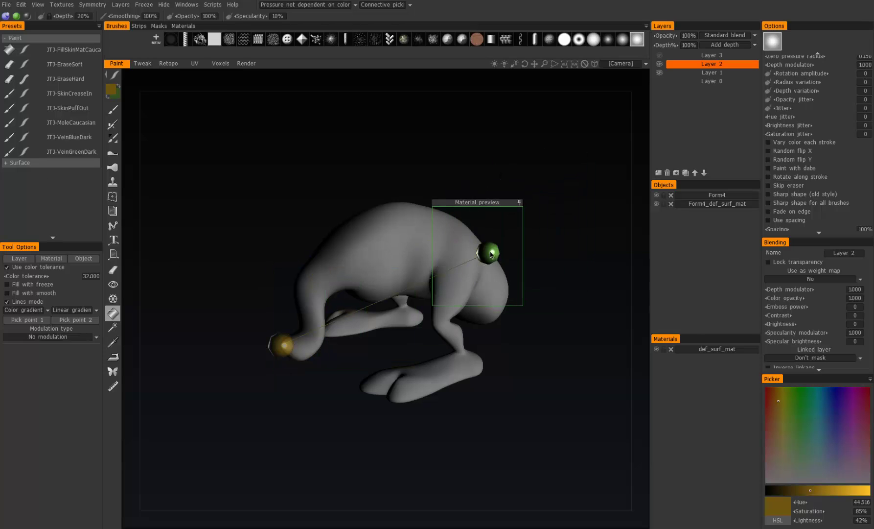
Step: Reposition both gradient points closer together along the model's upper back
left_click_drag(491, 254, 422, 260)
mouse_move(284, 346)
left_mouse_down()
mouse_move(275, 344)
mouse_move(340, 295)
mouse_move(375, 289)
mouse_move(413, 263)
mouse_move(390, 242)
left_mouse_up()
left_click_drag(415, 367, 396, 328)
left_click_drag(345, 284, 289, 226)
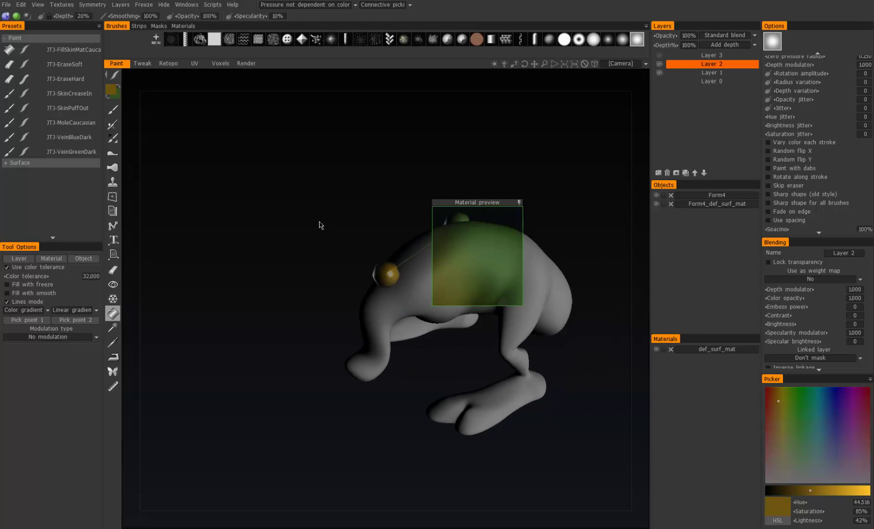
Step: Fill Layer 2 with the unmodulated brown-to-green linear gradient and clear the material preview off the model
left_click(384, 307)
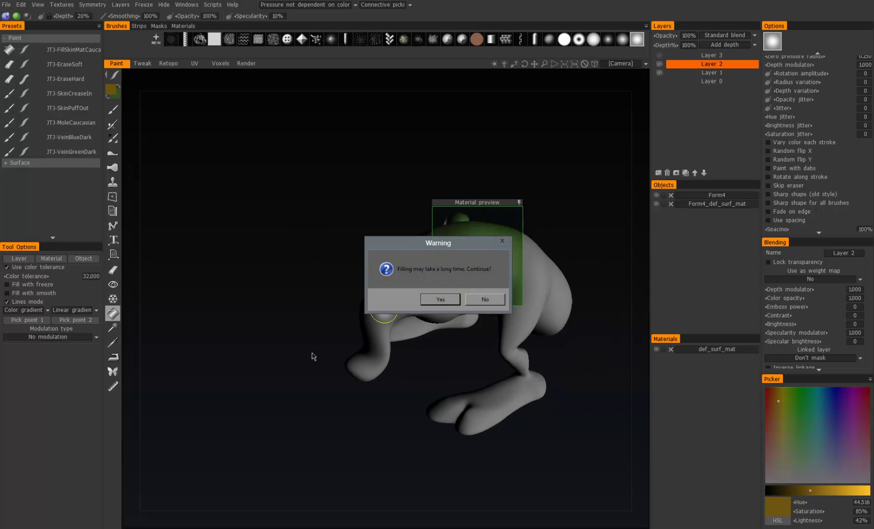
left_click(440, 299)
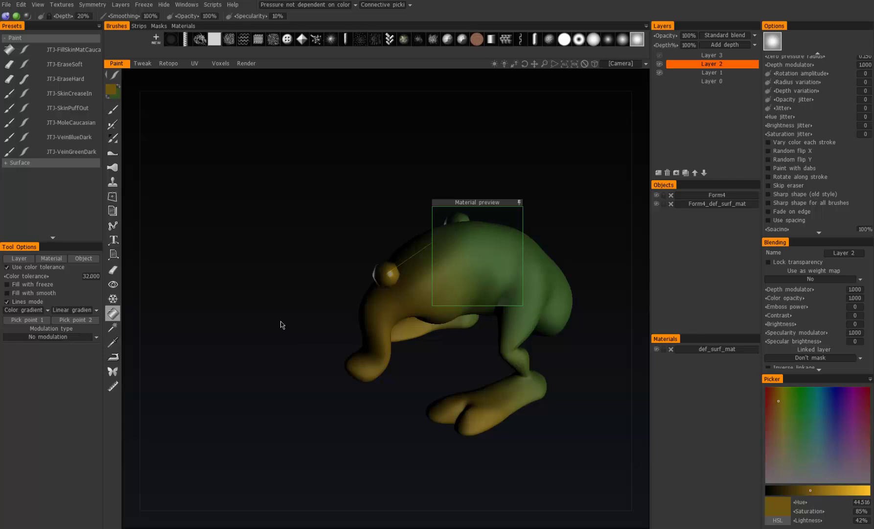
left_click_drag(501, 195, 569, 107)
left_click_drag(539, 230, 309, 225)
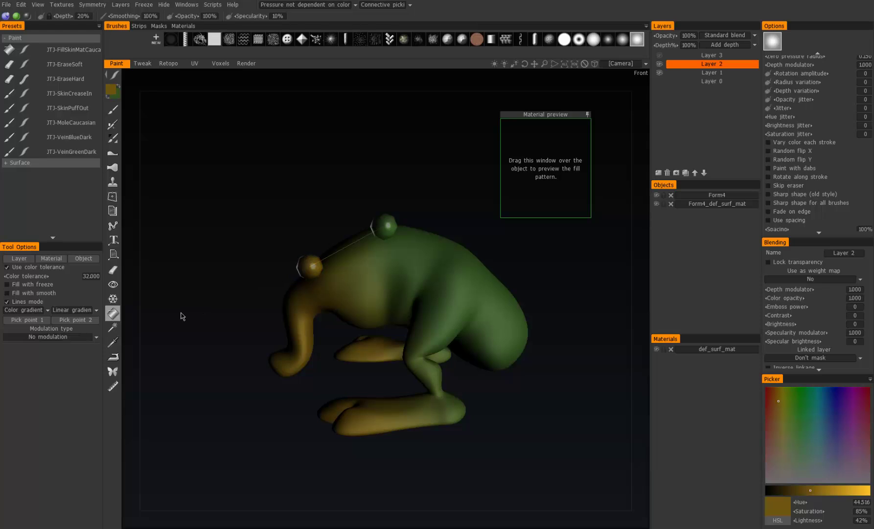
Step: Switch the fill to a spherical gradient and make Layer 1 the active layer with Layer 2 hidden
left_click(41, 310)
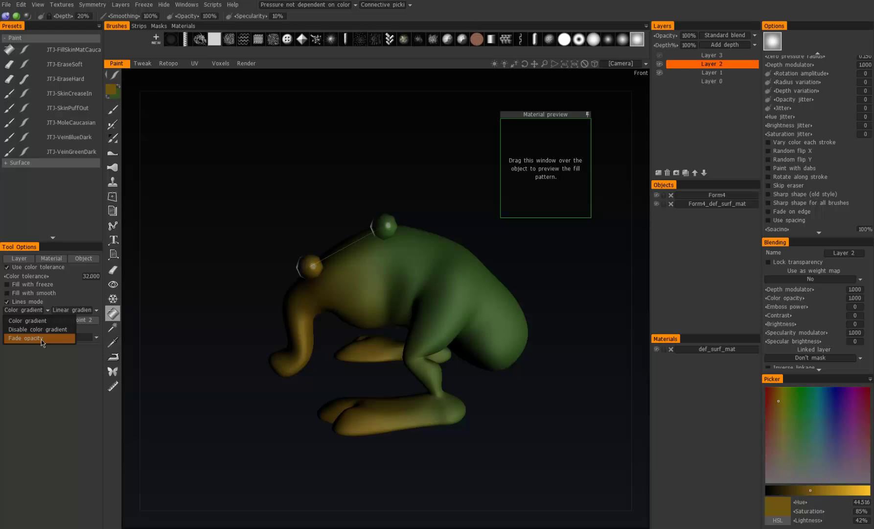
left_click(73, 310)
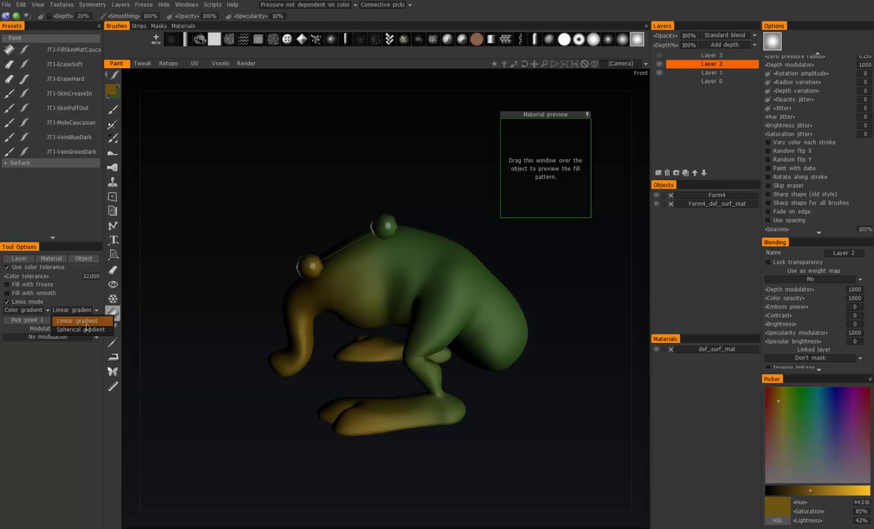
left_click(87, 328)
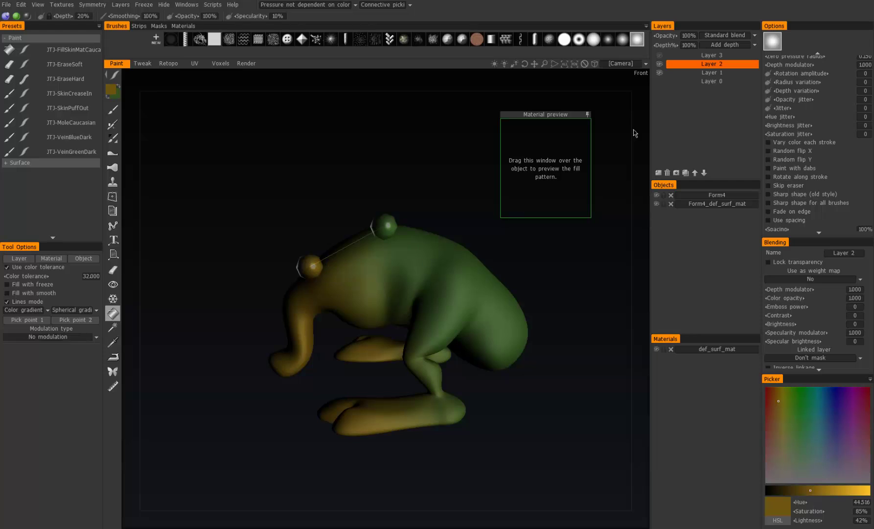
left_click(711, 74)
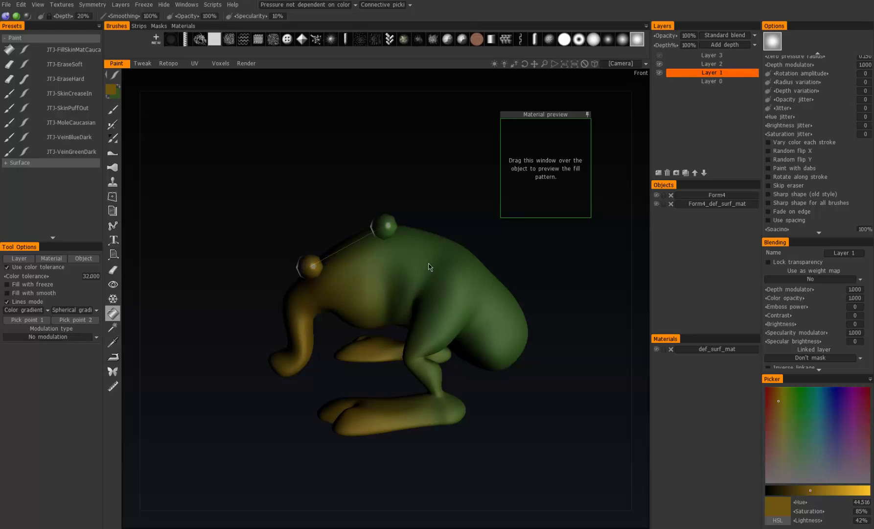
Step: Place gradient point 2 on the upper rear back and point 1 on the flank, with the material preview over point 1
scroll(411, 277, "up", 2)
left_click_drag(388, 216, 426, 244)
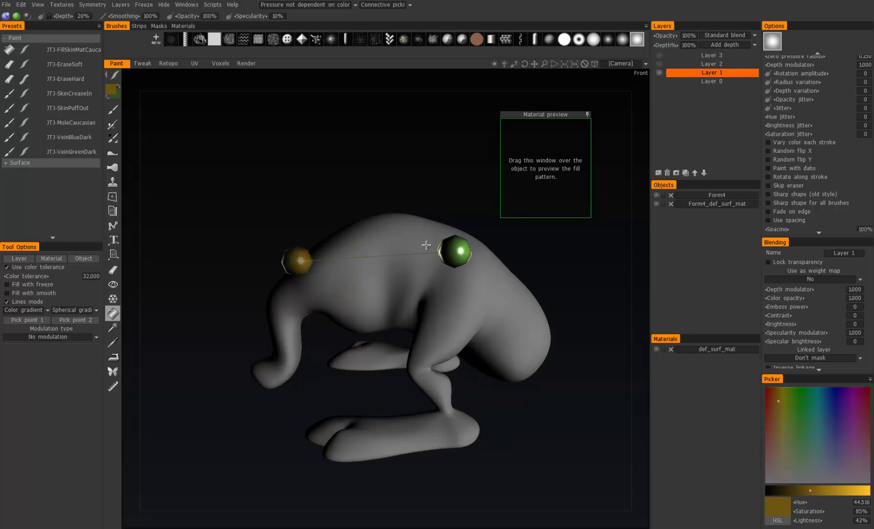
left_click_drag(297, 260, 378, 285)
left_click_drag(537, 125, 365, 228)
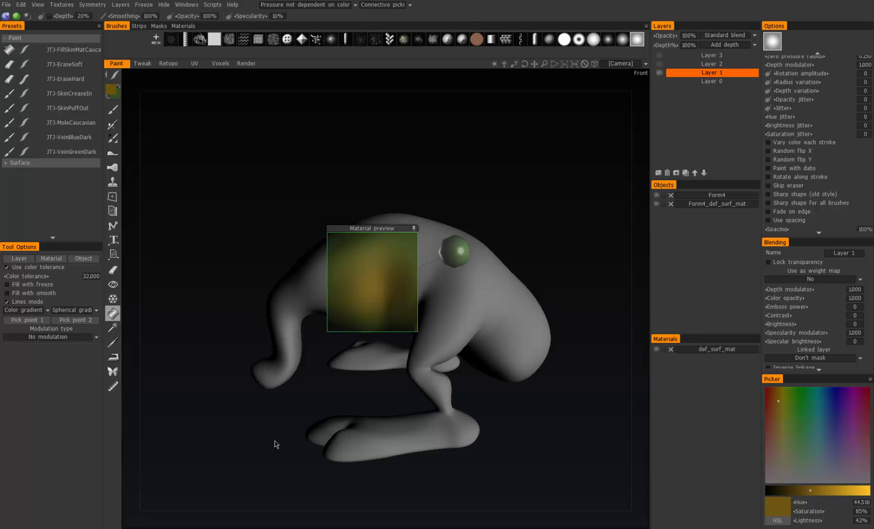
Step: Move the material preview off the flank and fill Layer 1 with the spherical gradient
left_click_drag(399, 229, 575, 167)
left_click(438, 308)
left_click(439, 299)
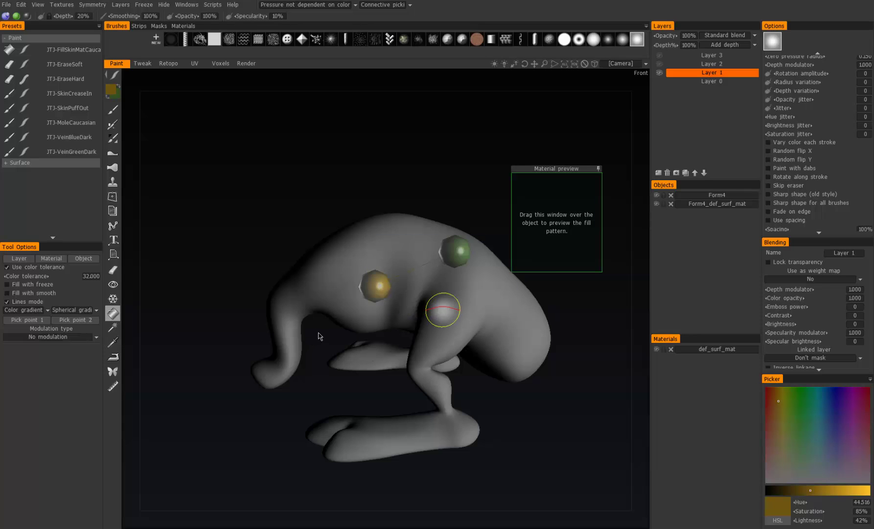
Step: Add a new layer at the head of the layer stack and hide Layer 1
left_click(659, 173)
left_click_drag(759, 69, 756, 55)
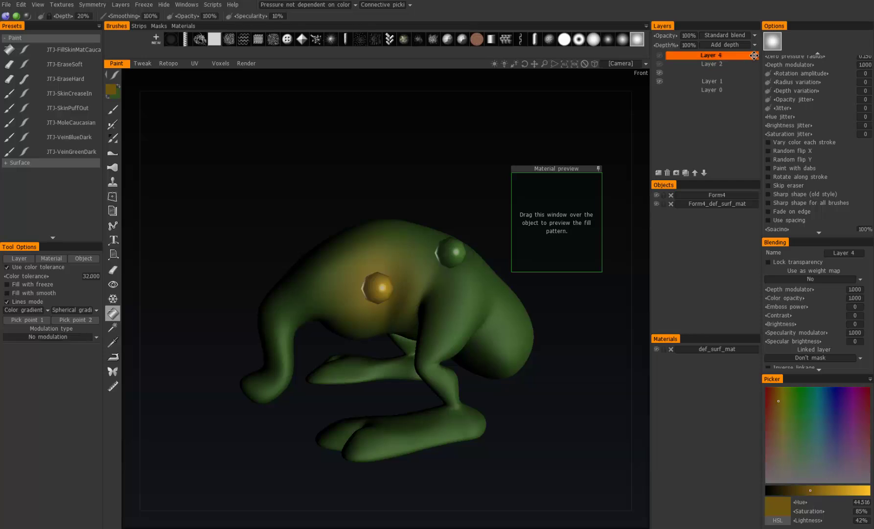
left_click(659, 81)
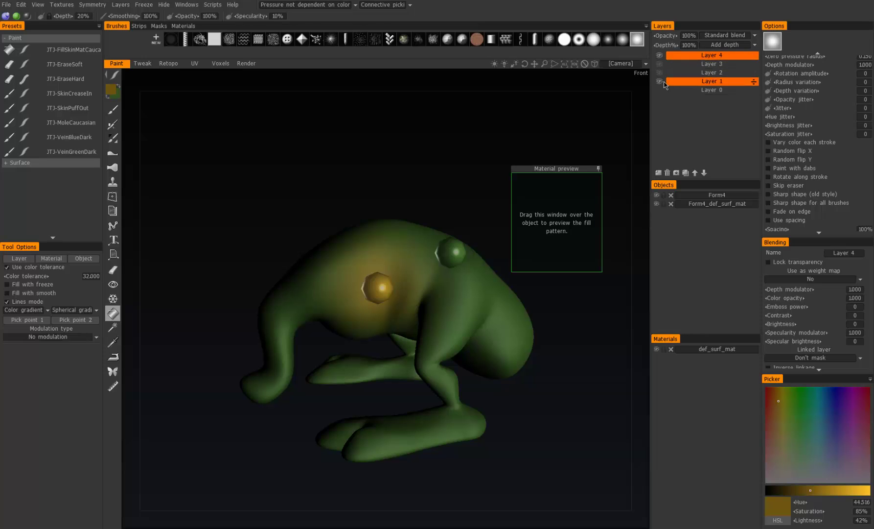
key("ctrl+z")
Step: Try Fade opacity with the spherical gradient by passing the material preview over the model
right_click_drag(290, 304, 321, 301, "alt")
left_click(34, 313)
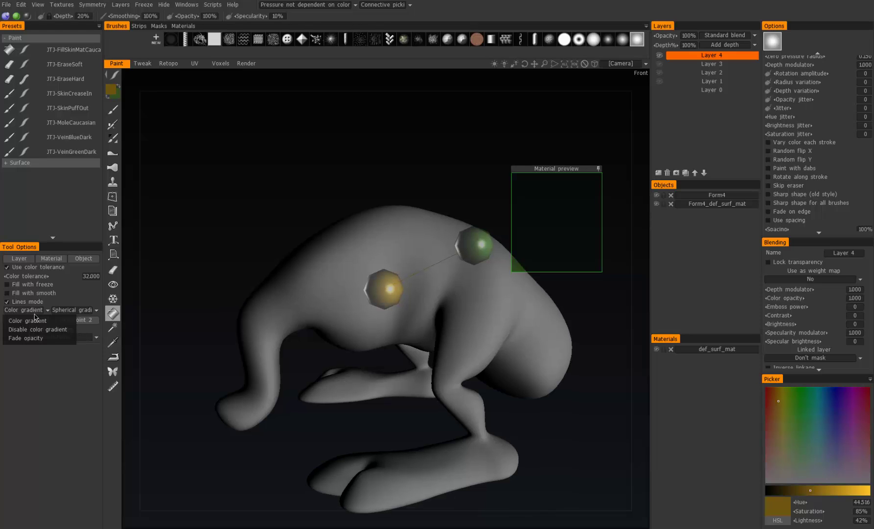
left_click(34, 337)
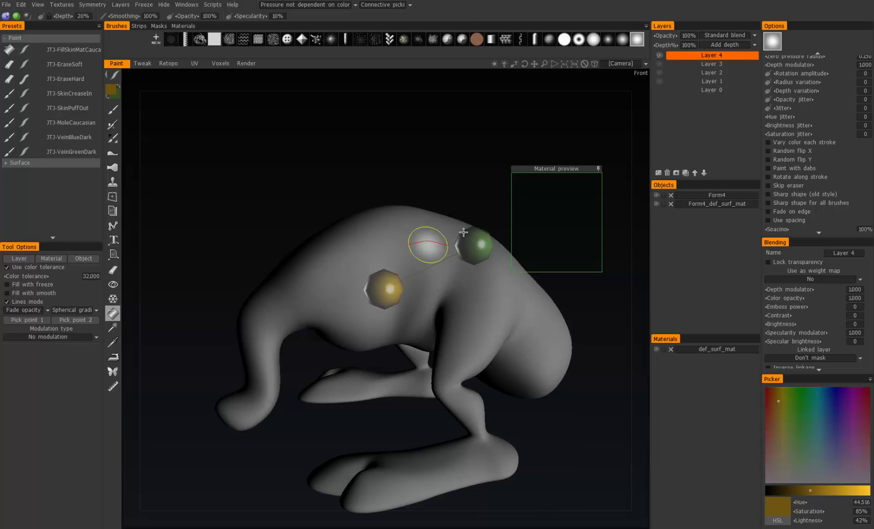
left_click_drag(534, 168, 457, 206)
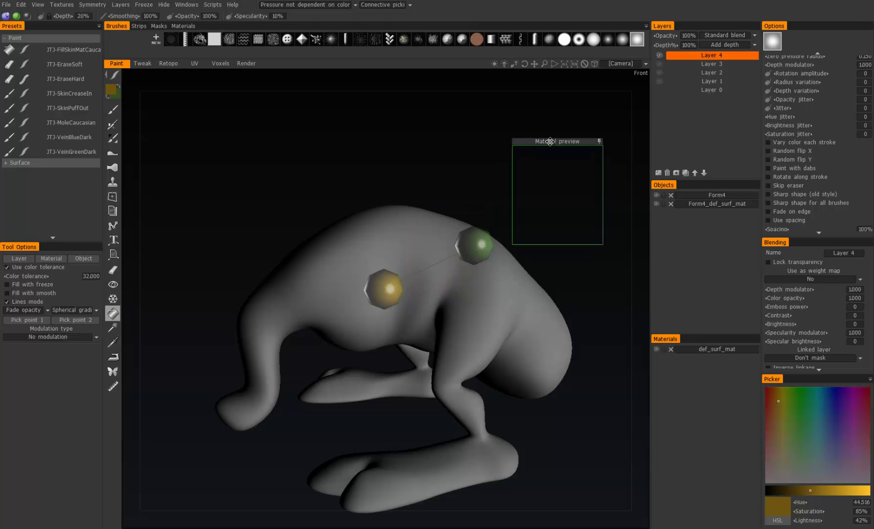
Step: Switch to a linear gradient and enlarge the material preview over the torso around both gradient points
left_click(74, 310)
left_click(70, 321)
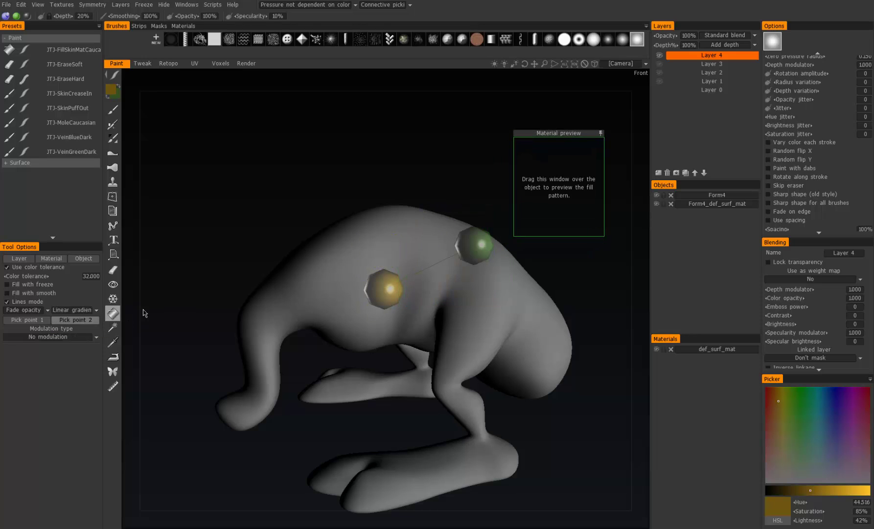
left_click_drag(543, 134, 410, 226)
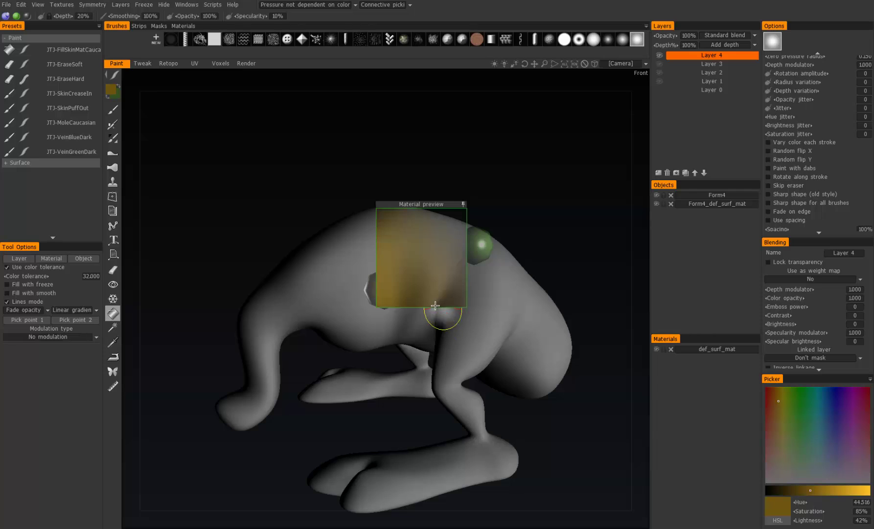
left_click_drag(467, 304, 584, 372)
left_click_drag(401, 204, 337, 187)
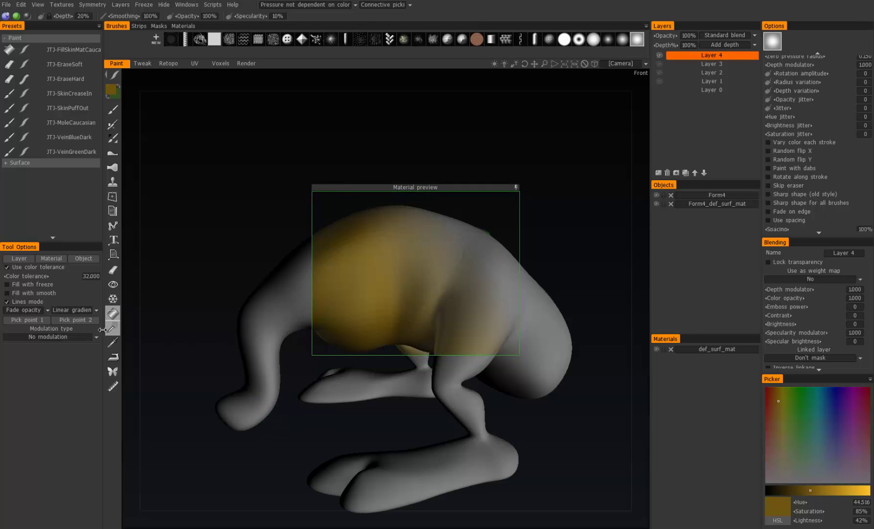
Step: Set the fill to Color gradient with Fractal N1 modulation
left_click(34, 311)
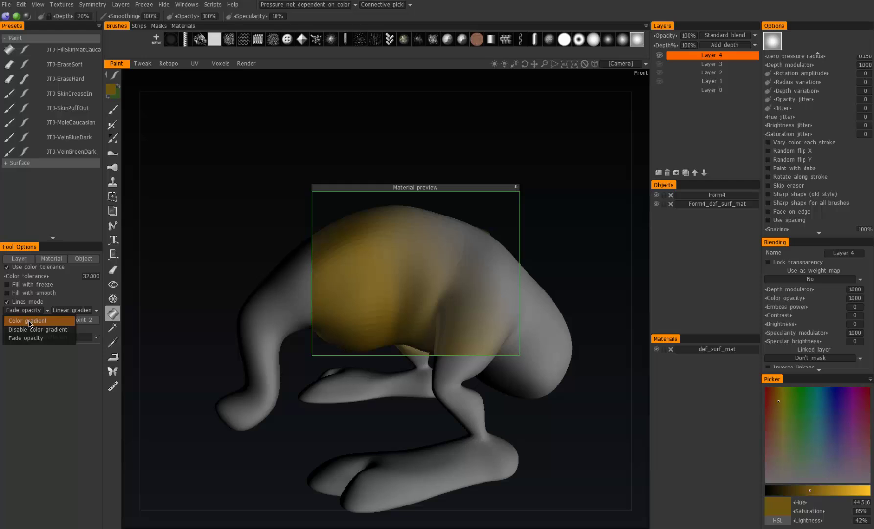
left_click(29, 320)
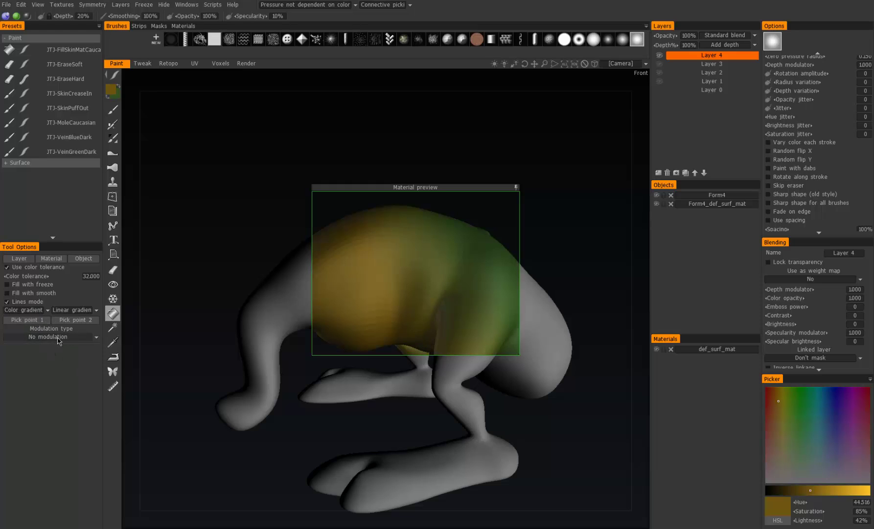
left_click(57, 338)
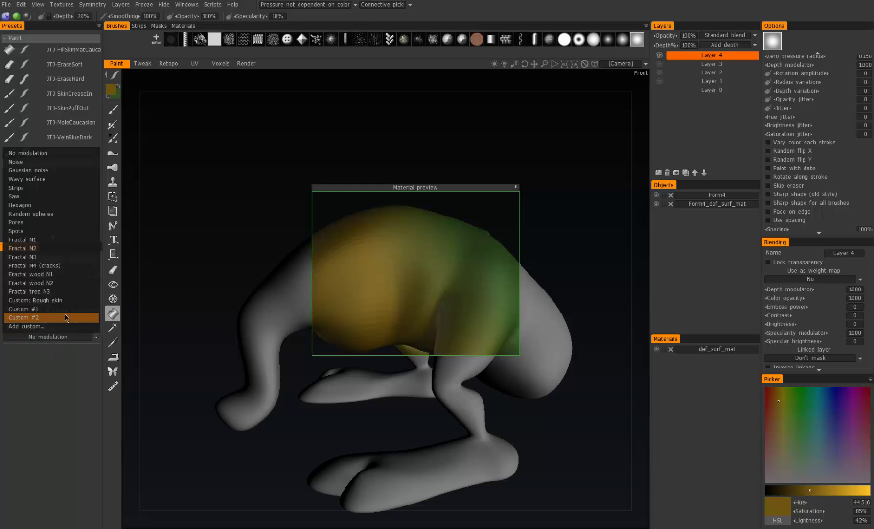
left_click(36, 243)
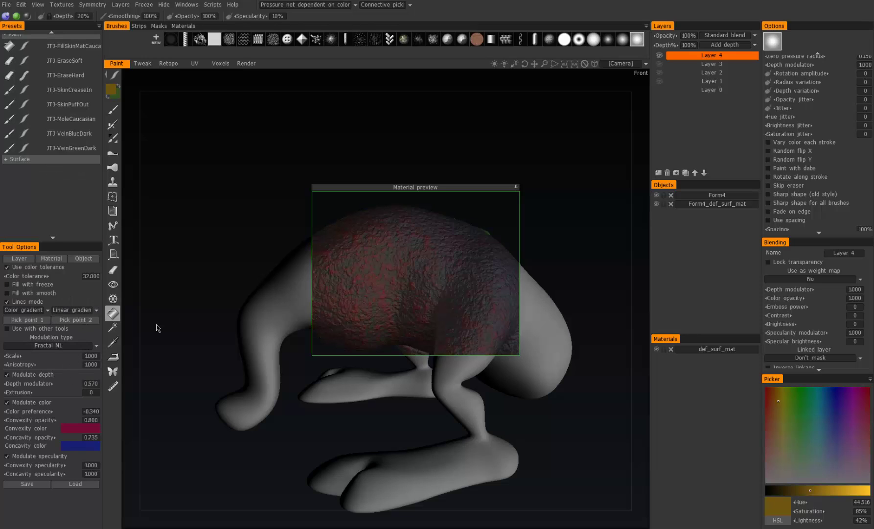
Step: Check the Fractal N1 pattern with Lines mode off and enlarge the material preview to cover the whole body
left_click(14, 303)
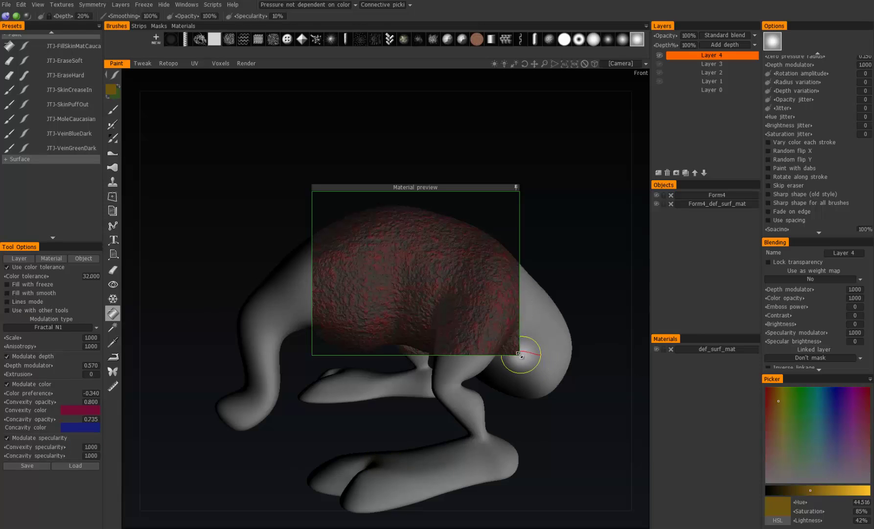
left_click_drag(519, 354, 632, 450)
left_click_drag(396, 195, 289, 192)
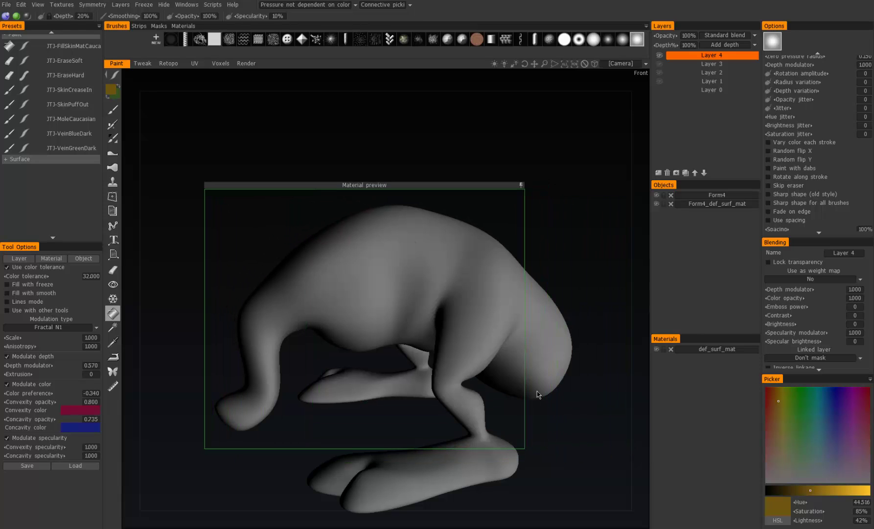
left_click_drag(525, 445, 574, 439)
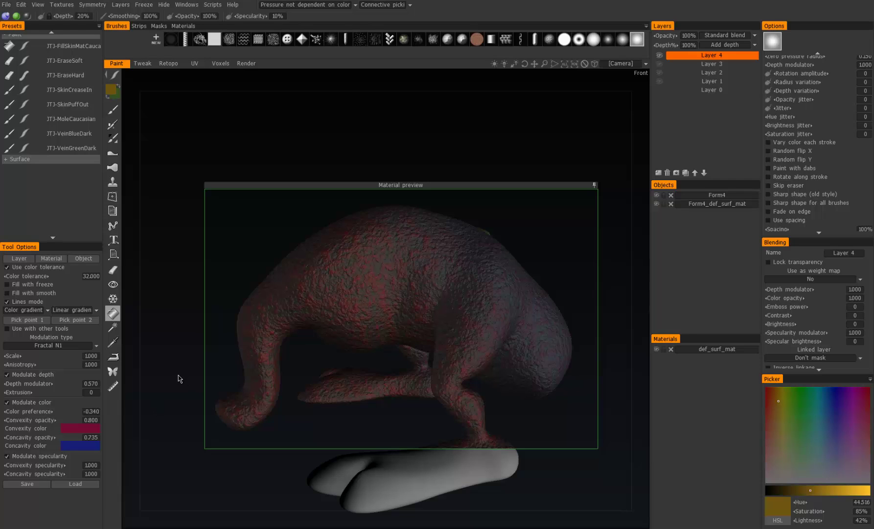
Step: Set the Scale of the Fractal N1 modulation to 5
left_click(62, 345)
left_click_drag(42, 355, 85, 362)
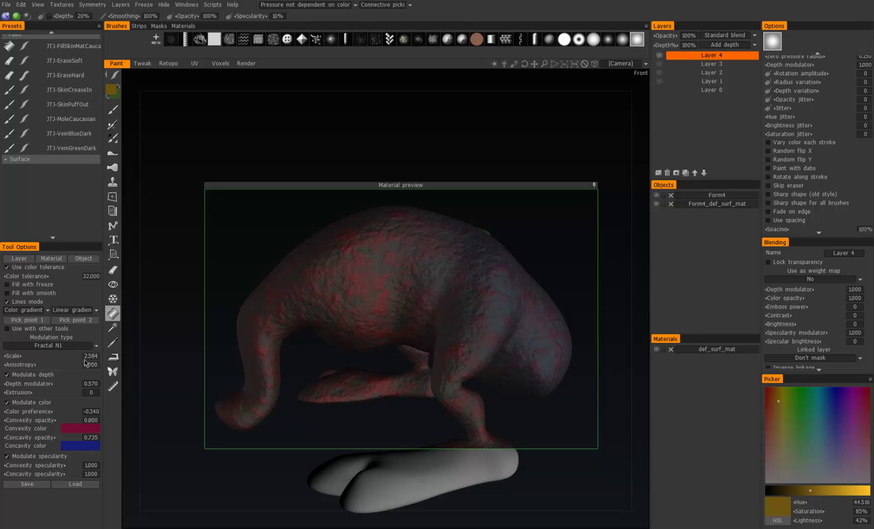
left_click(90, 356)
type("5")
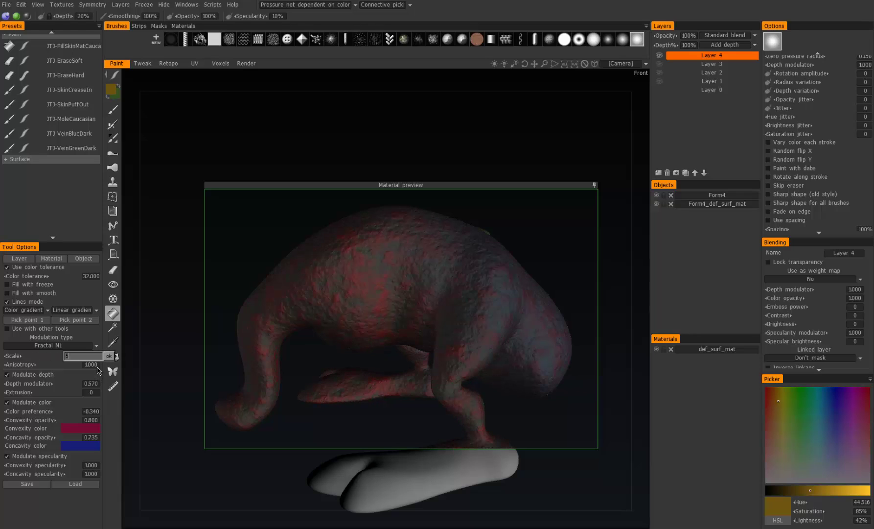
key("Return")
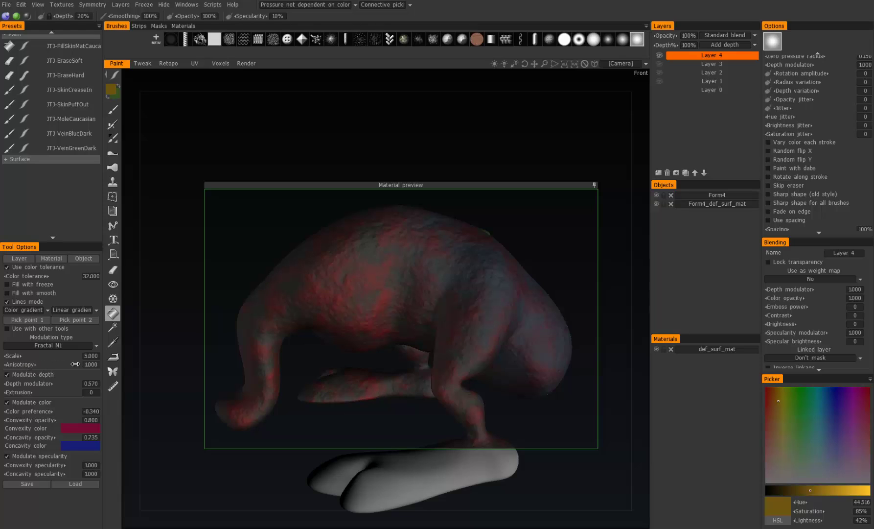
Step: Try Fractal N1 anisotropy values of 5 and 1, and settle on 0.5
left_click(92, 364)
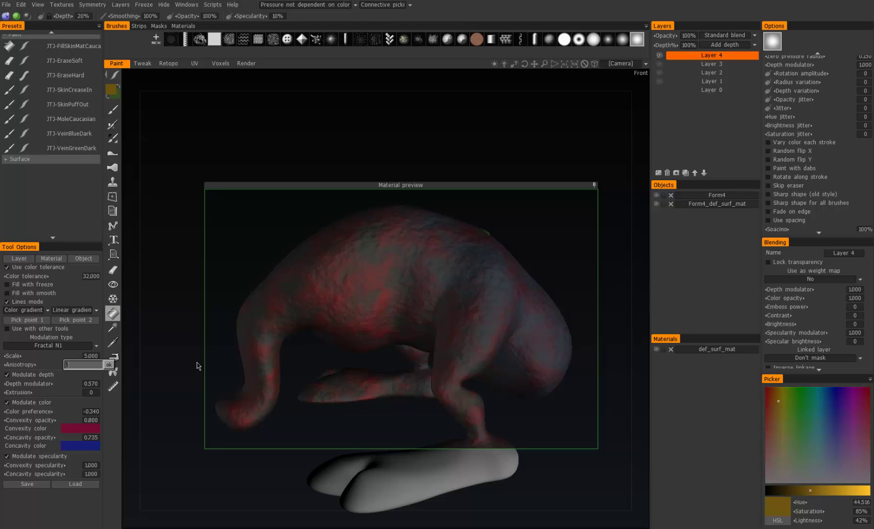
key("Return")
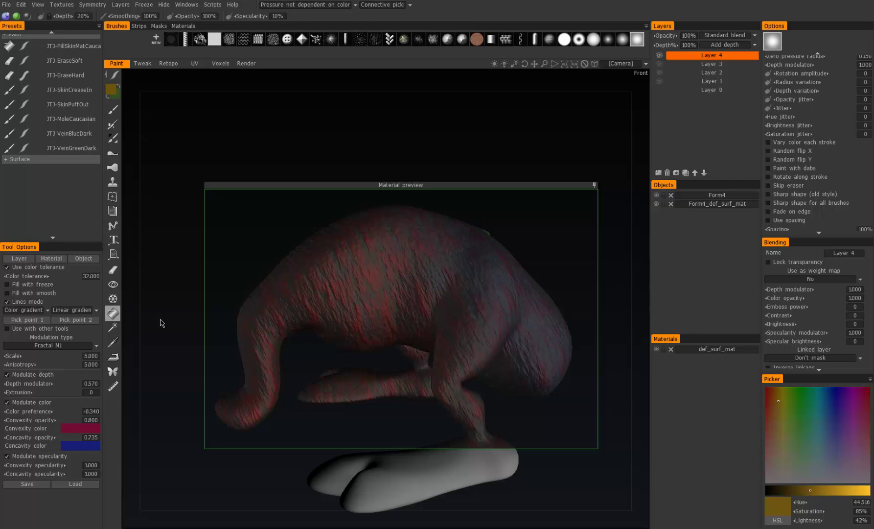
left_click(91, 367)
type("1")
key("Return")
type("0.5")
key("Return")
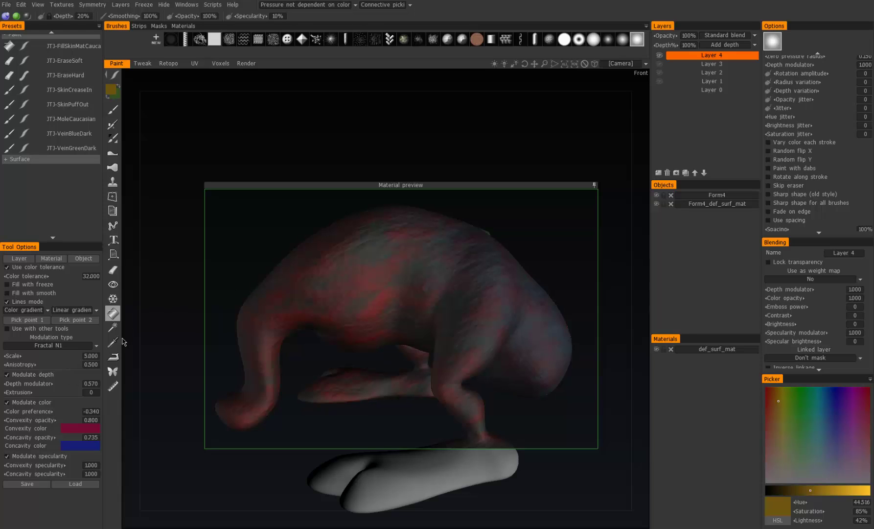
Step: Review the material choices in the Fill material dialog and cancel the fill
left_click(20, 259)
left_click(52, 259)
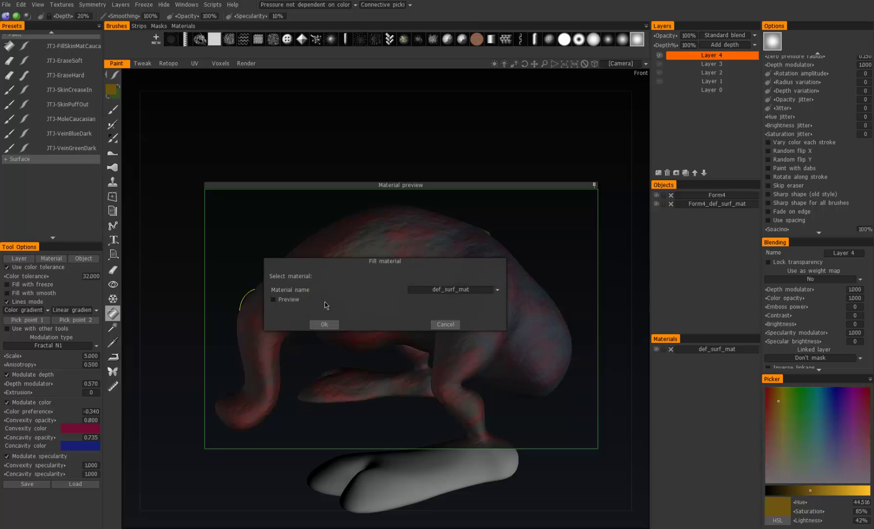
left_click(449, 290)
left_click(365, 308)
left_click(446, 324)
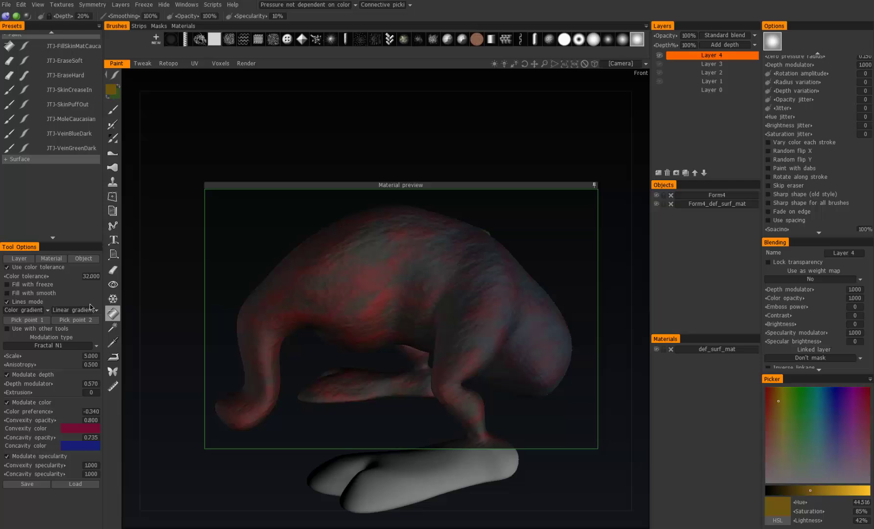
Step: Apply an object fill to the Form4 sub-object
left_click(87, 262)
left_click(440, 290)
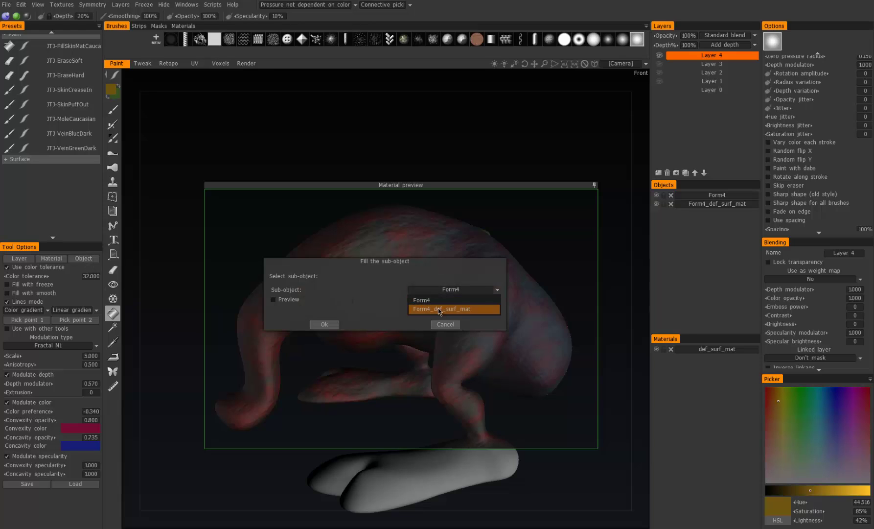
left_click(429, 300)
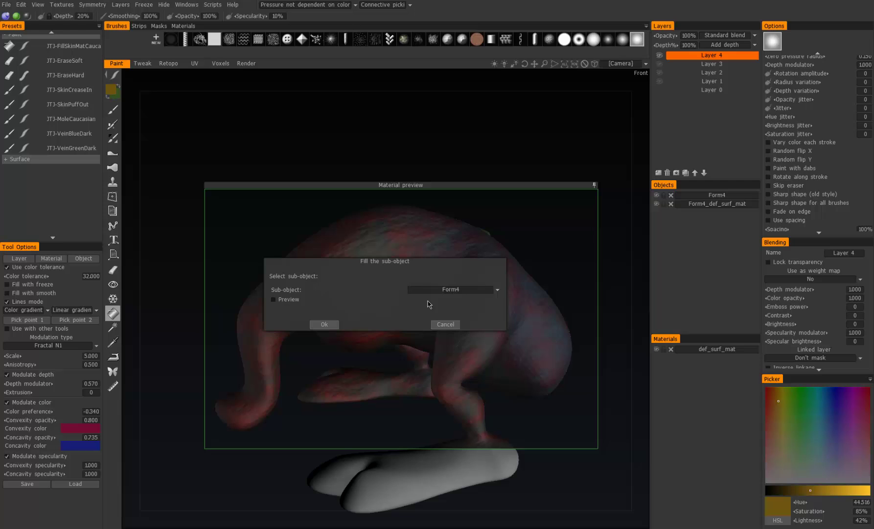
left_click(324, 325)
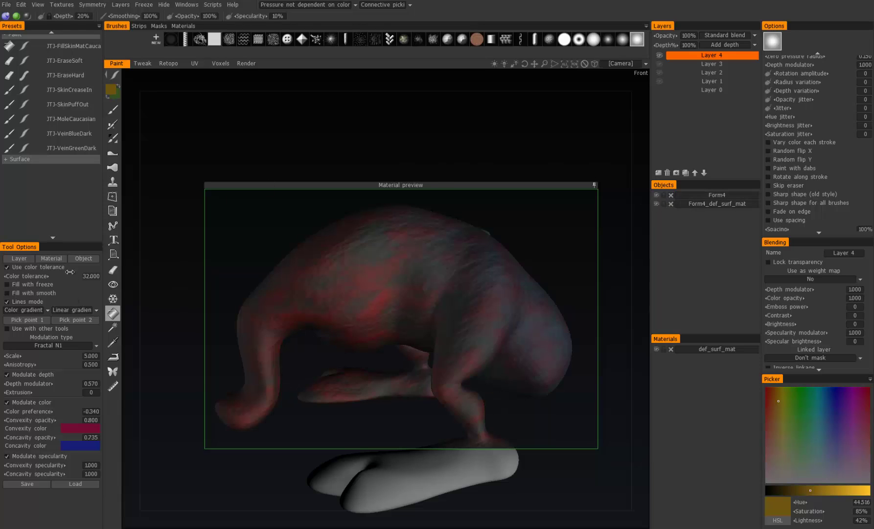
Step: Apply an object fill to the Form4_def_surf_mat sub-object
left_click(84, 259)
left_click(451, 289)
left_click(445, 309)
left_click(323, 325)
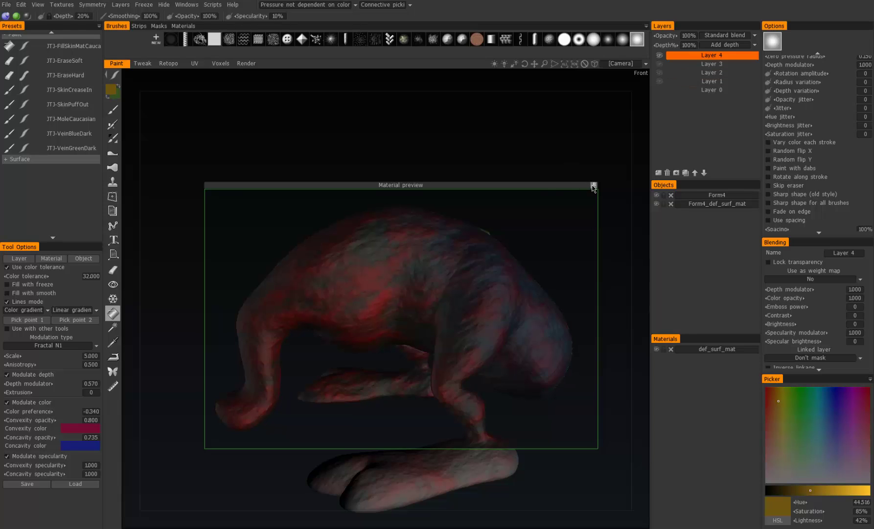
Step: Move the material preview clear of the creature and collapse it to inspect the filled model
left_click_drag(554, 183, 539, 97)
left_click(580, 98)
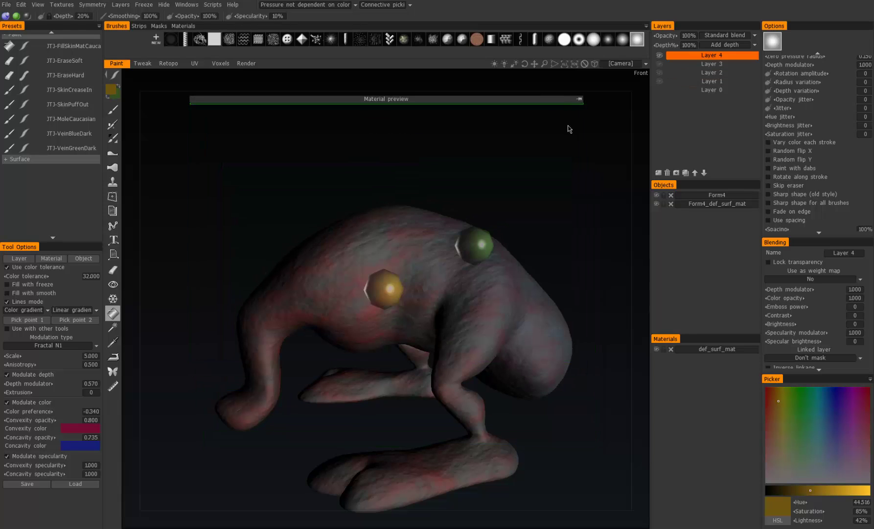
left_click_drag(307, 234, 309, 198)
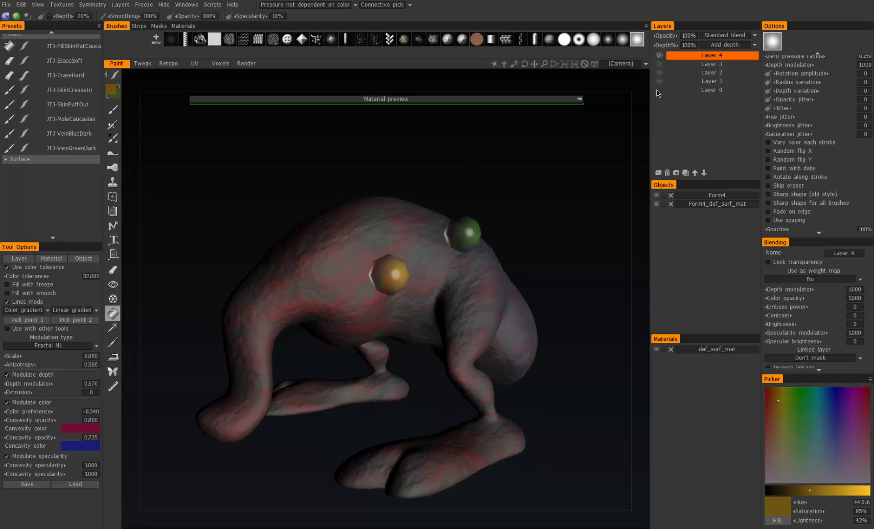
Step: Show Layer 3 together with the filled Layer 4, and toggle the visibility of Layer 2 and Layer 1 to compare the combined fills
left_click(659, 64)
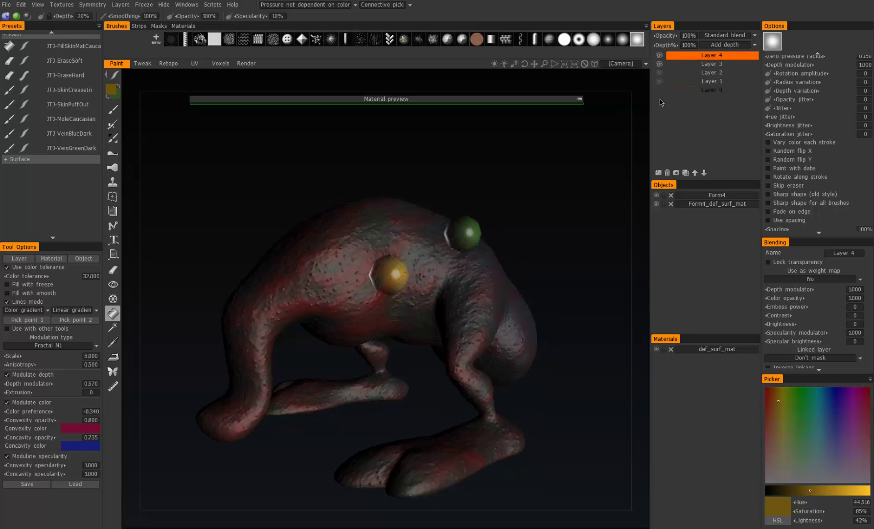
left_click_drag(536, 176, 510, 202)
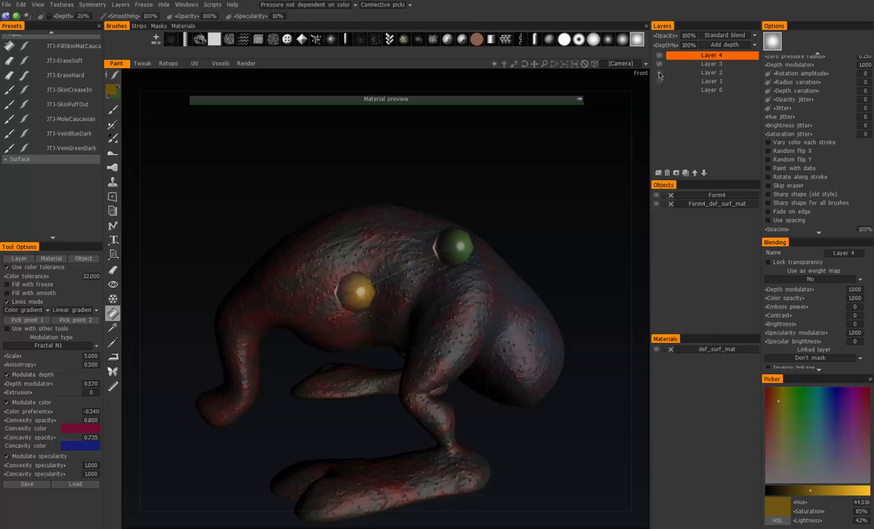
mouse_move(540, 175)
left_mouse_down()
mouse_move(607, 145)
mouse_move(586, 150)
mouse_move(537, 190)
mouse_move(595, 166)
mouse_move(570, 172)
mouse_move(555, 190)
mouse_move(552, 232)
mouse_move(540, 215)
mouse_move(550, 179)
left_mouse_up()
left_click(660, 73)
left_click(659, 81)
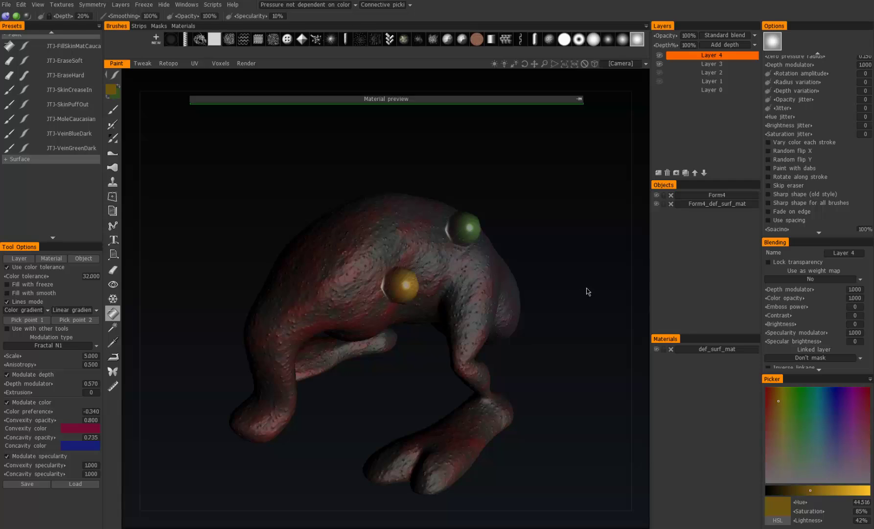